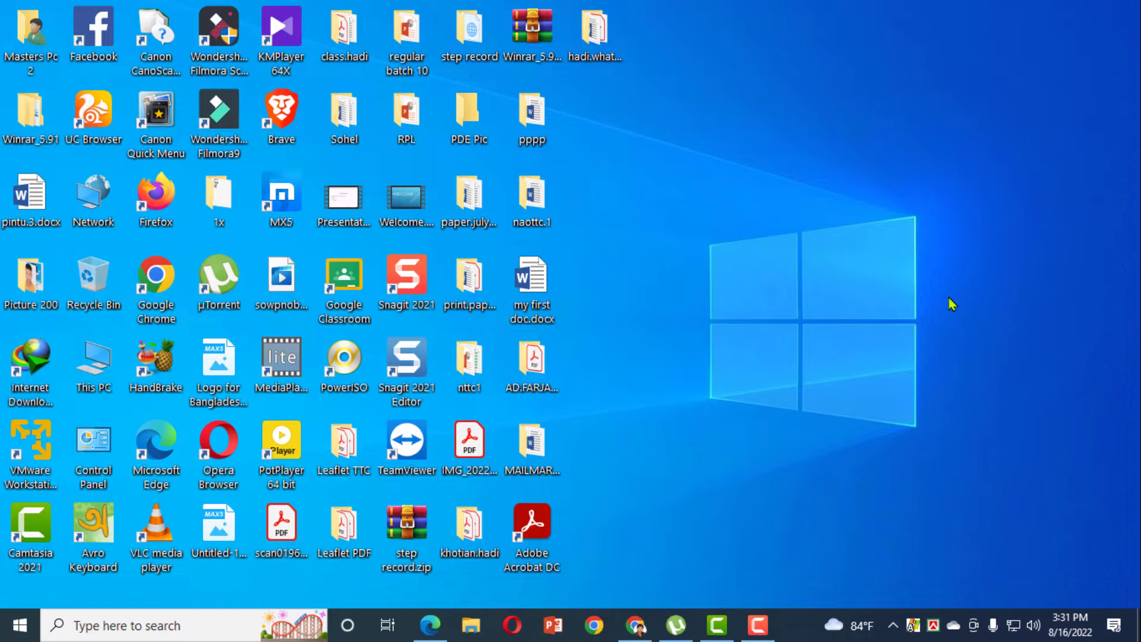
pyautogui.rightClick(659, 246)
pyautogui.click(680, 292)
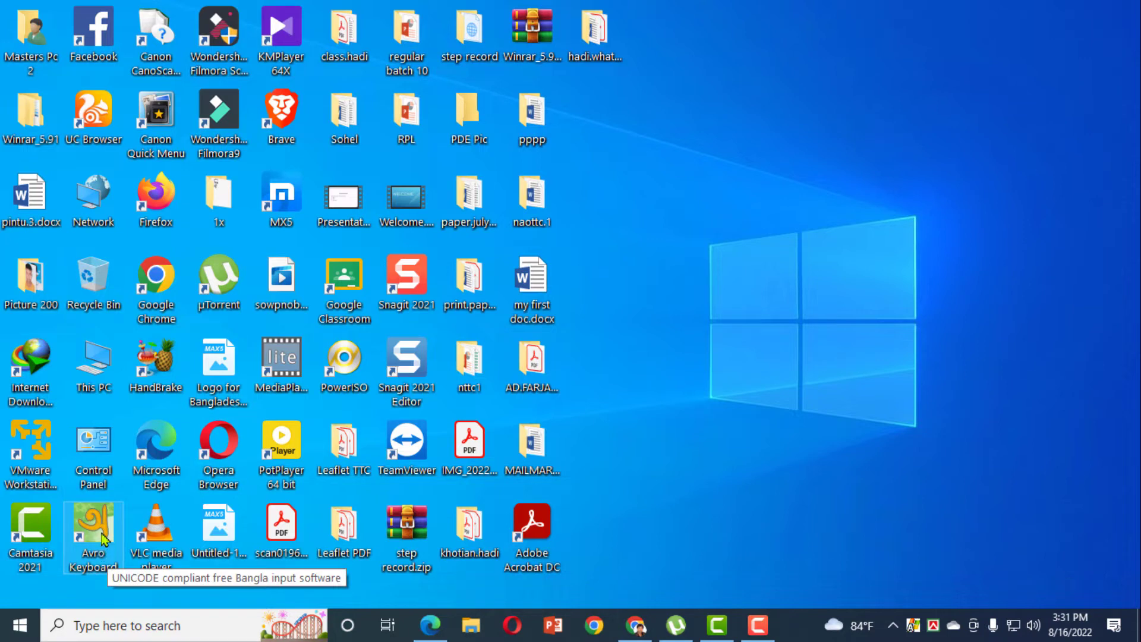
# - Search Windows for "av" and "bi" to look up the Avro Keyboard and BijoyBayanno apps, and dismiss the search
pyautogui.click(126, 624)
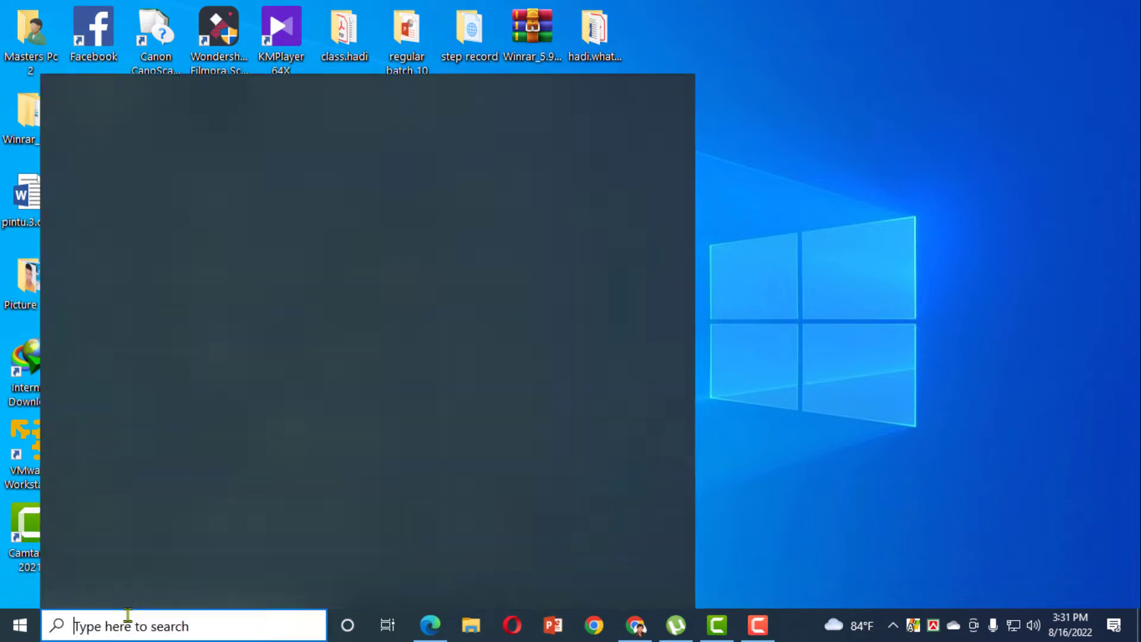
pyautogui.write('av')
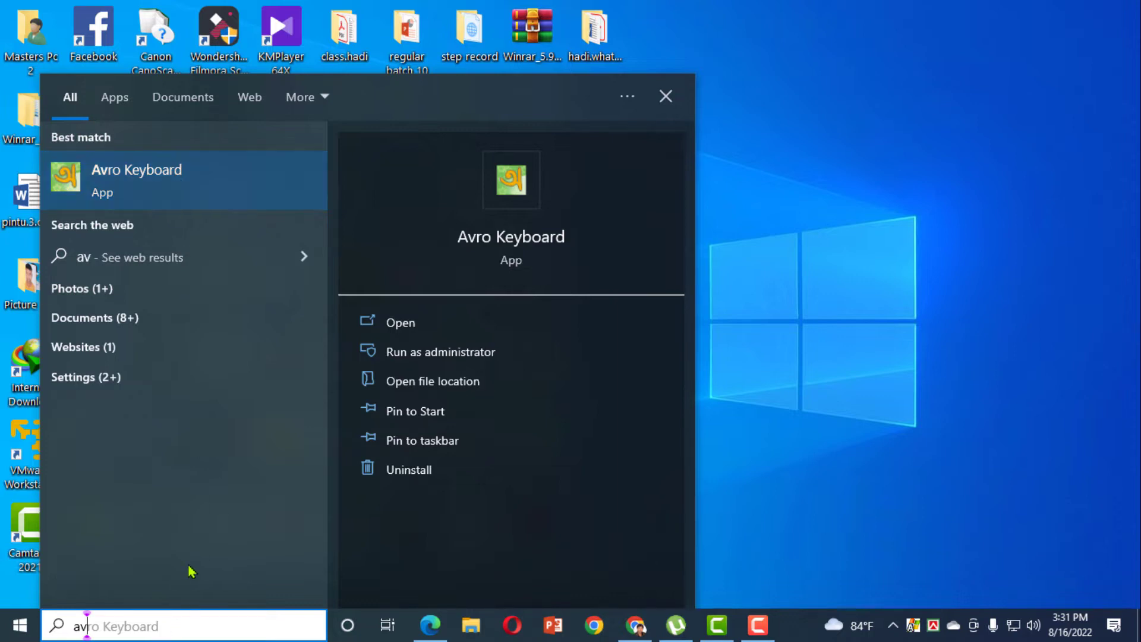
pyautogui.press('BackSpace')
pyautogui.press('BackSpace')
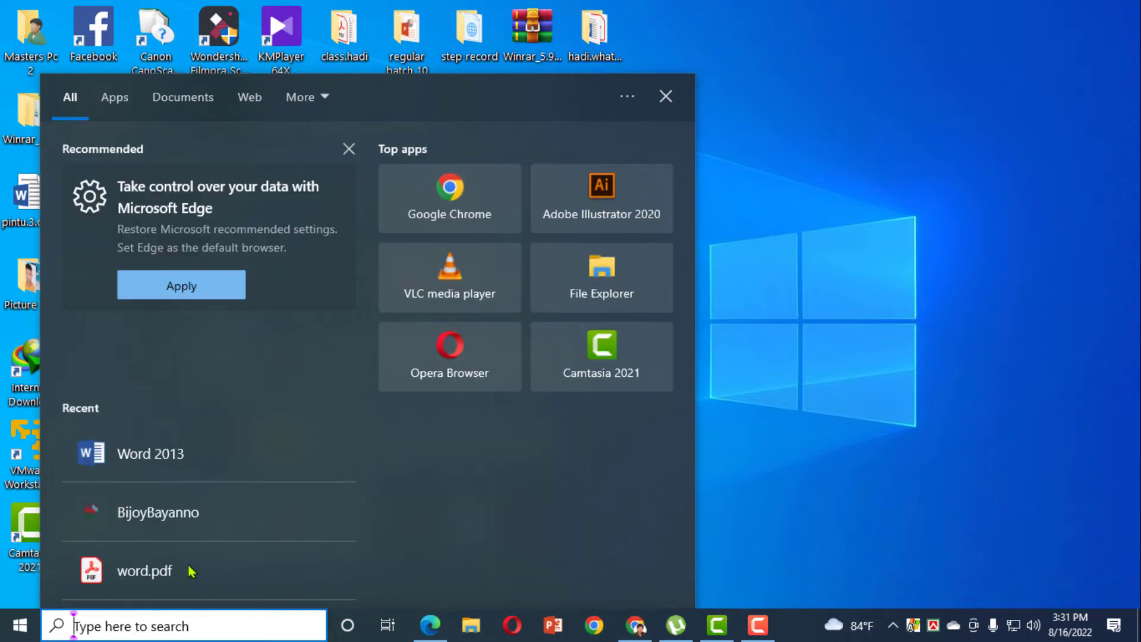
pyautogui.write('bi')
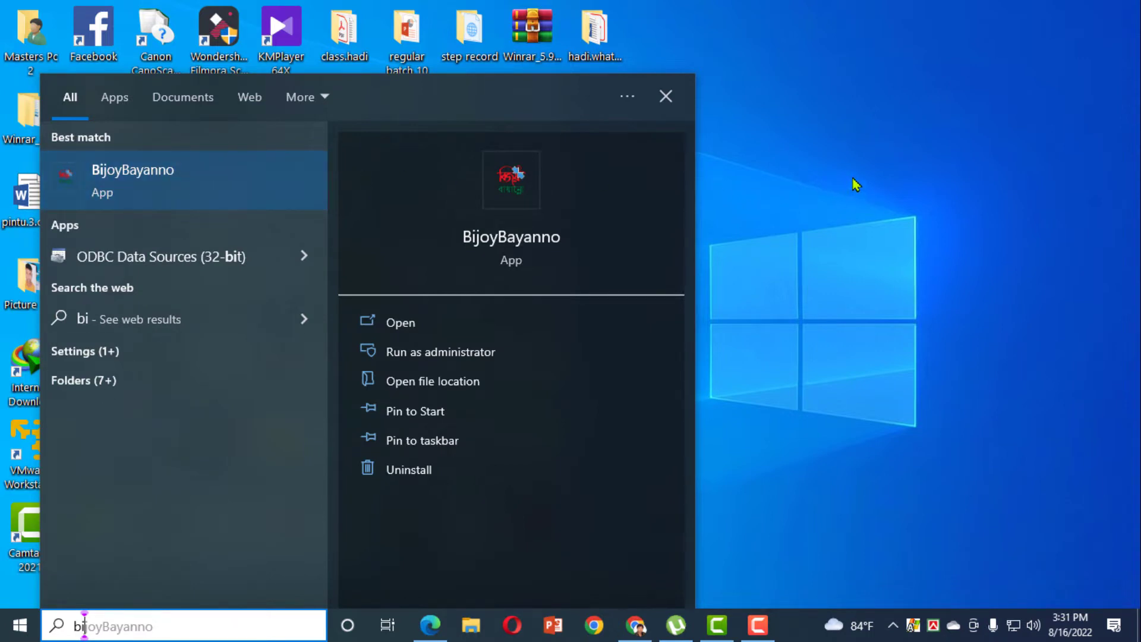
pyautogui.click(860, 214)
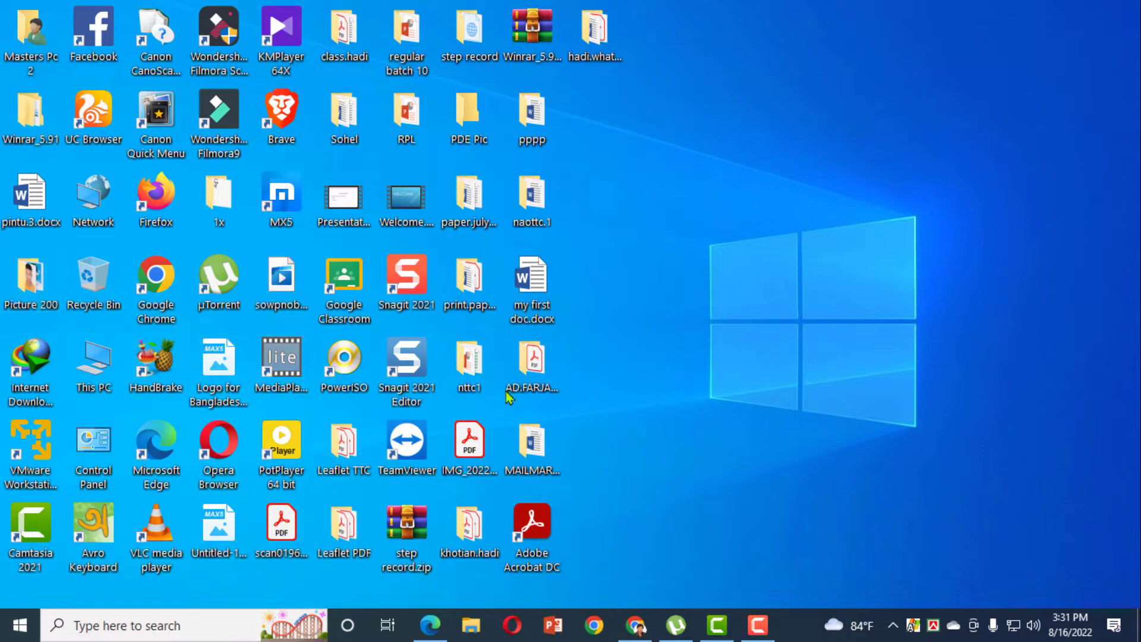
# - Open Programs and Features from a maximized Control Panel, magnifying the view to 200% on the way and closing Magnifier at the end
pyautogui.doubleClick(93, 466)
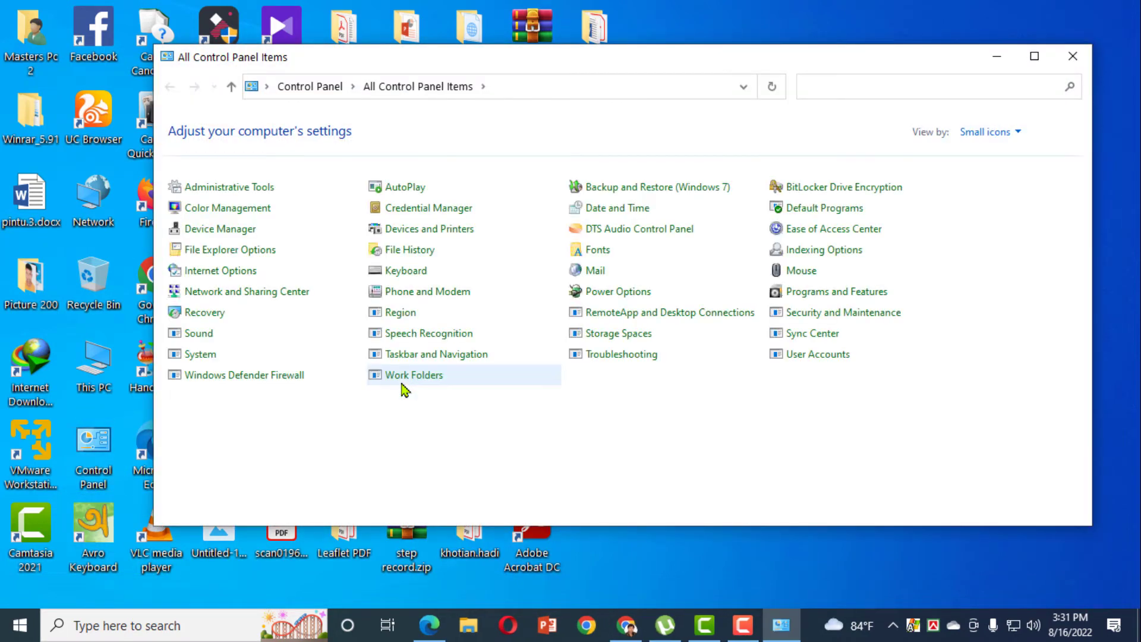
pyautogui.click(1033, 56)
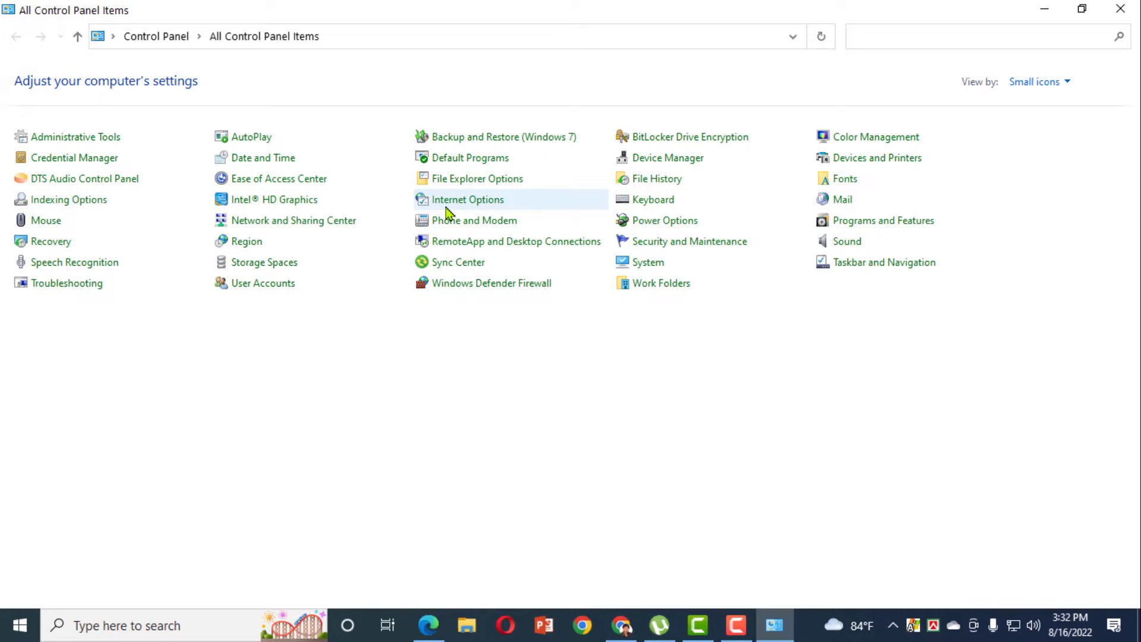
pyautogui.press('super+plus')
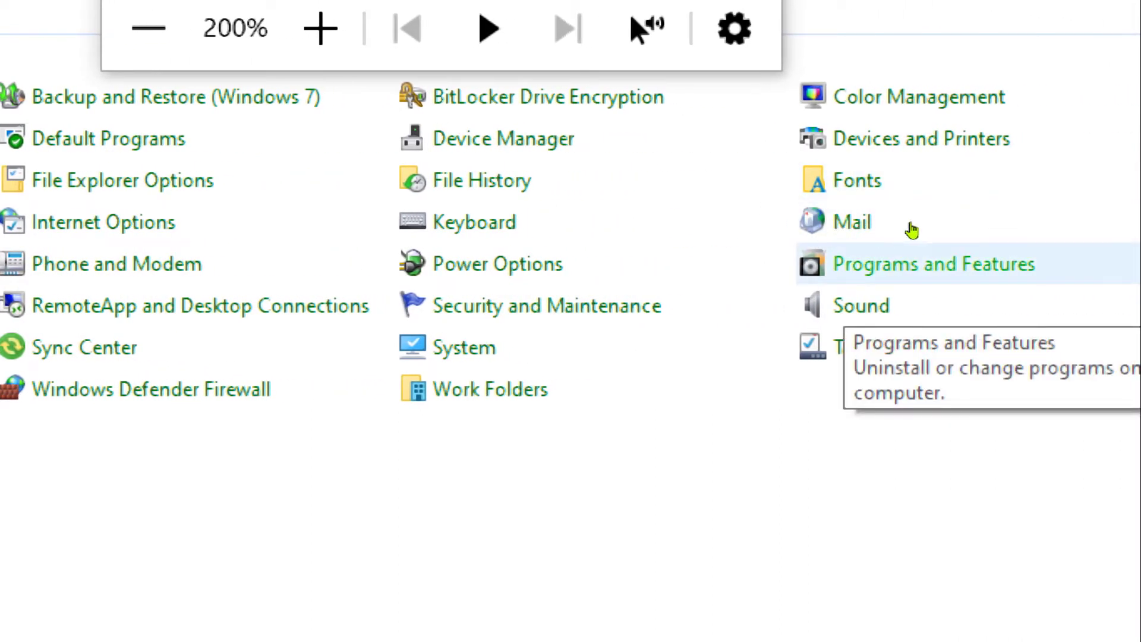
pyautogui.click(910, 264)
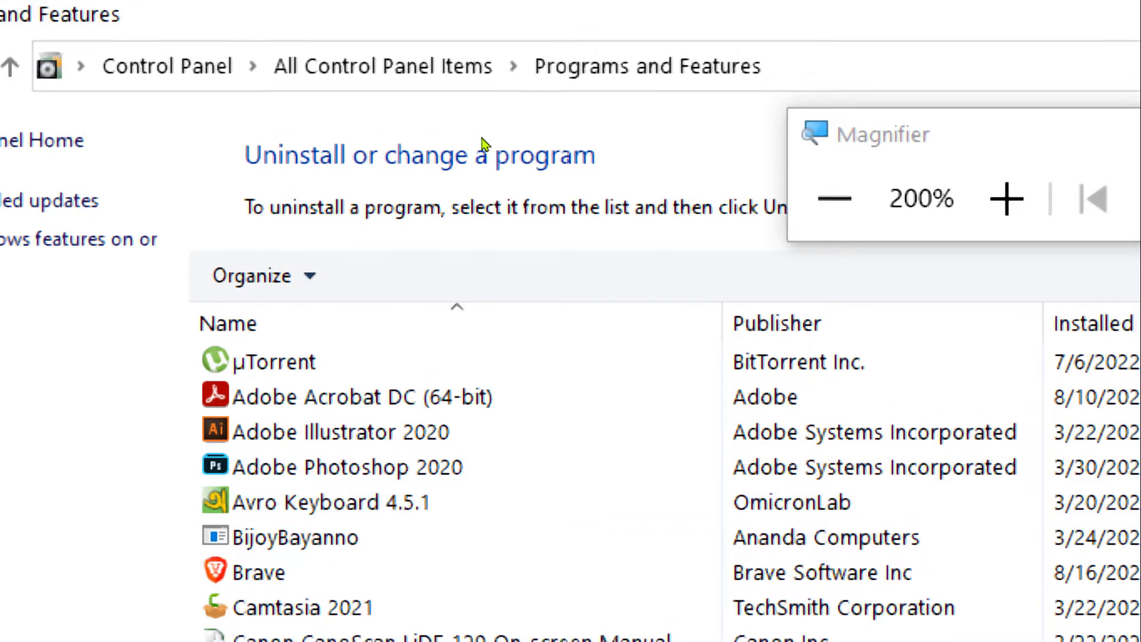
pyautogui.press('super+minus')
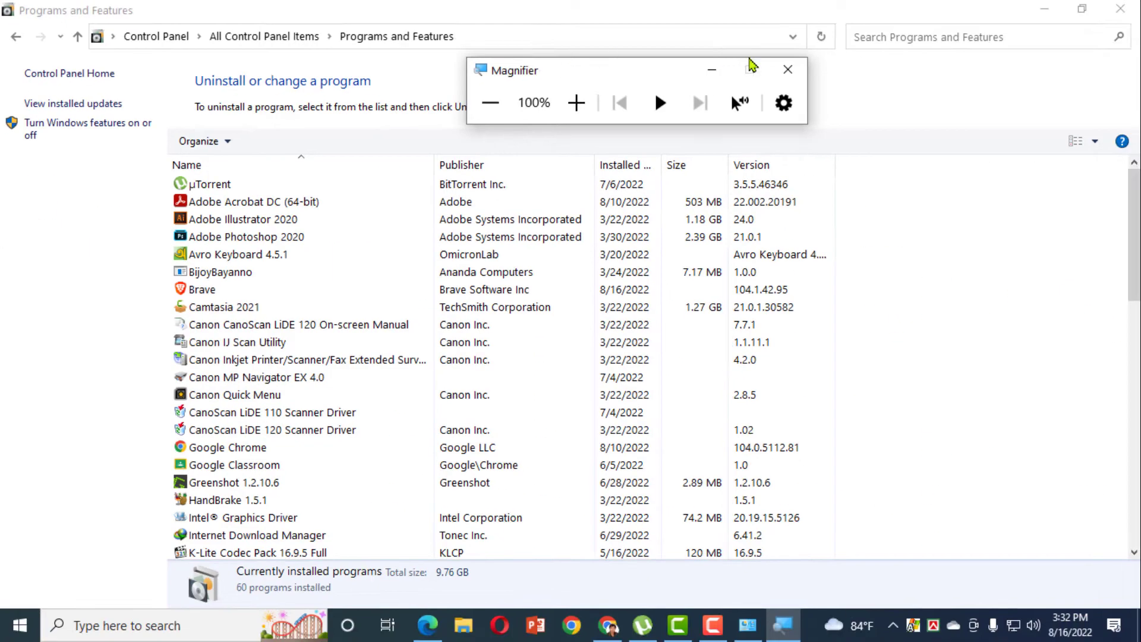
pyautogui.click(787, 69)
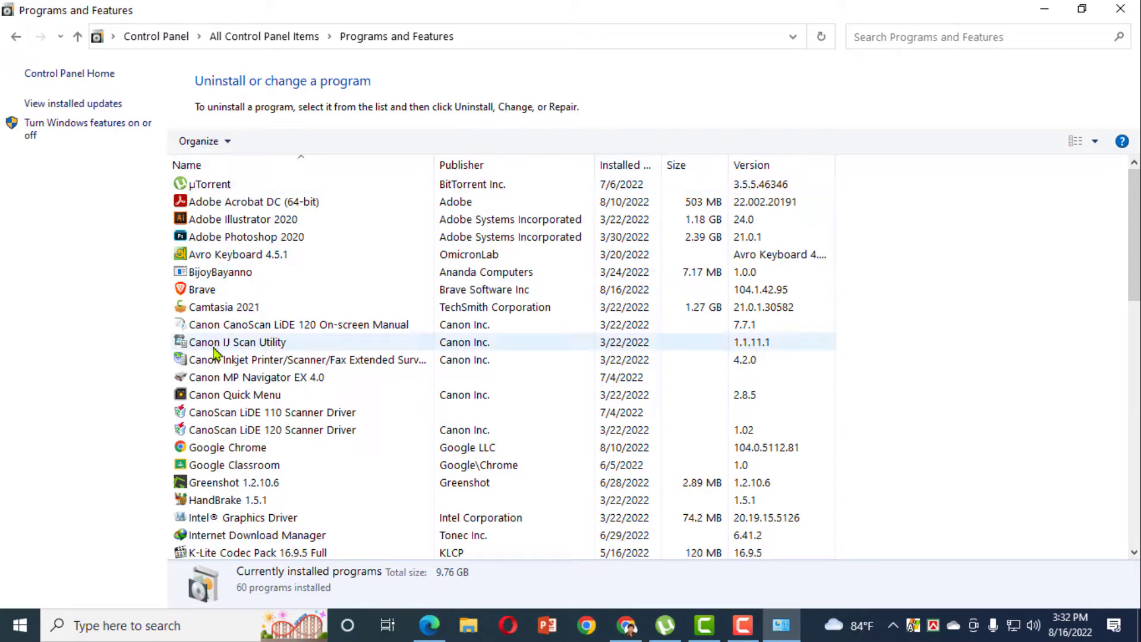
# - Look through the list of installed programs and close Programs and Features
pyautogui.scroll(-13, 247, 433)
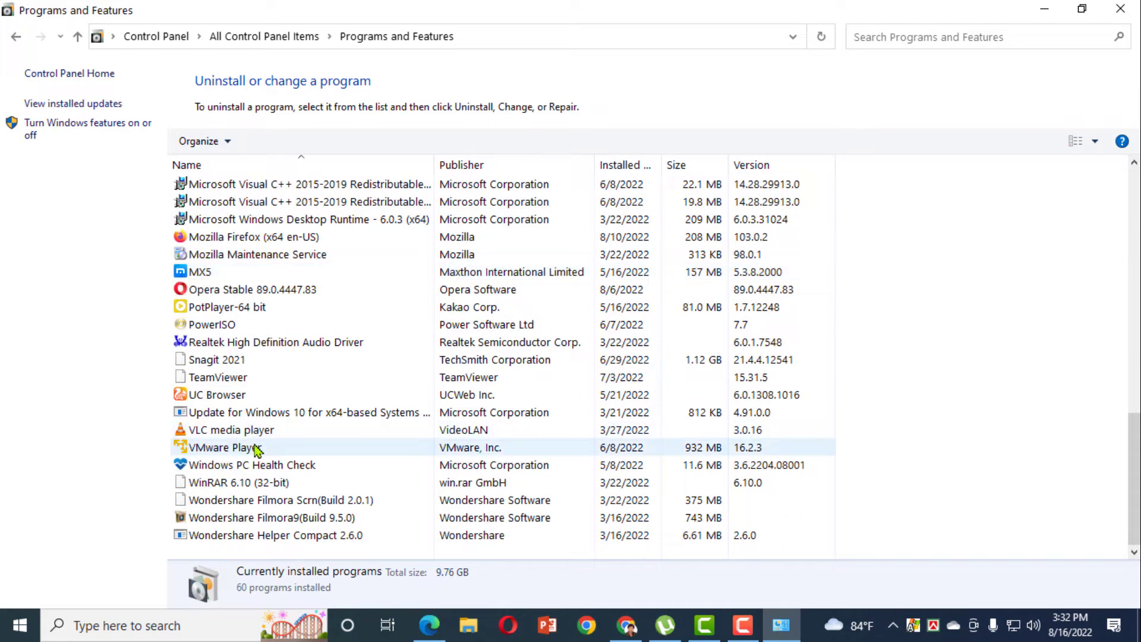
pyautogui.scroll(13, 254, 450)
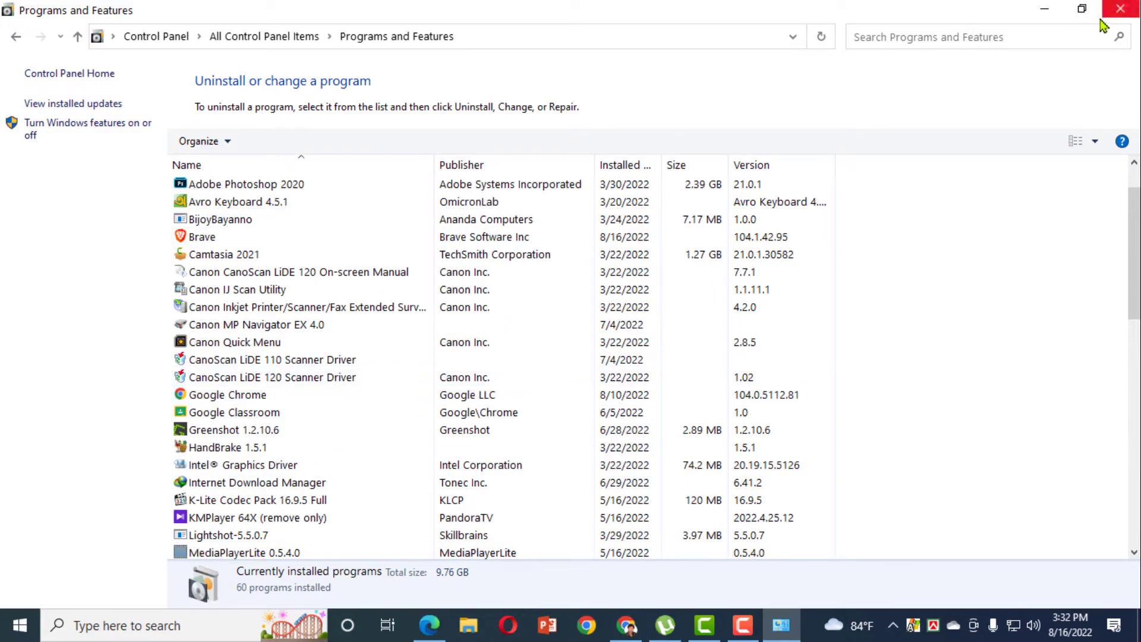
pyautogui.click(1120, 9)
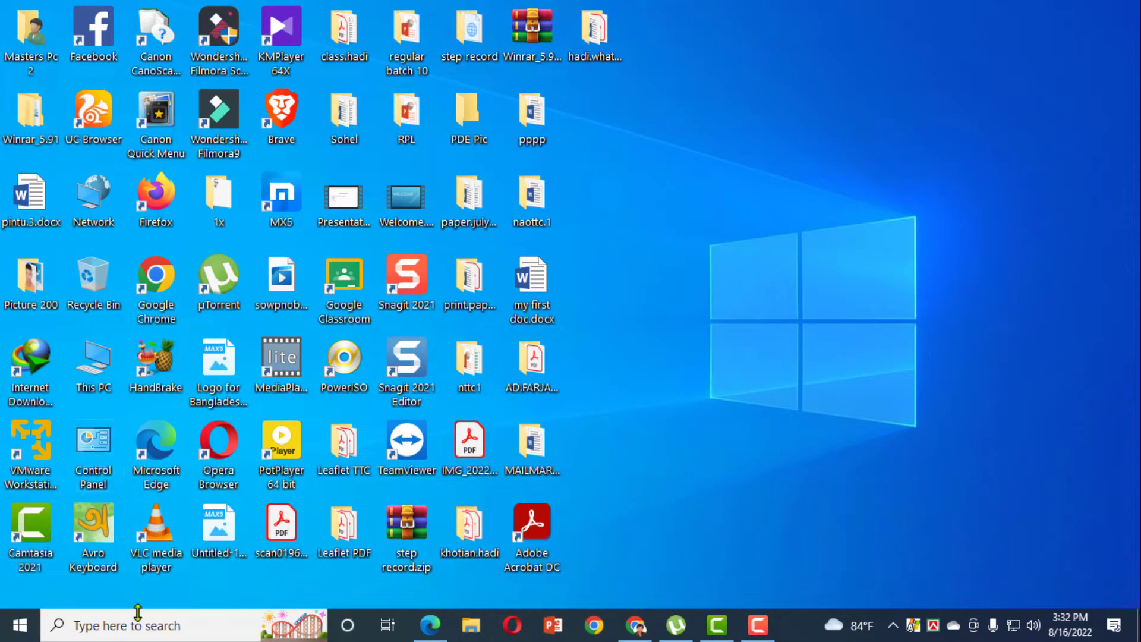
# - Search Windows for "con", open Control Panel and go to Programs and Features
pyautogui.click(155, 623)
pyautogui.write('con')
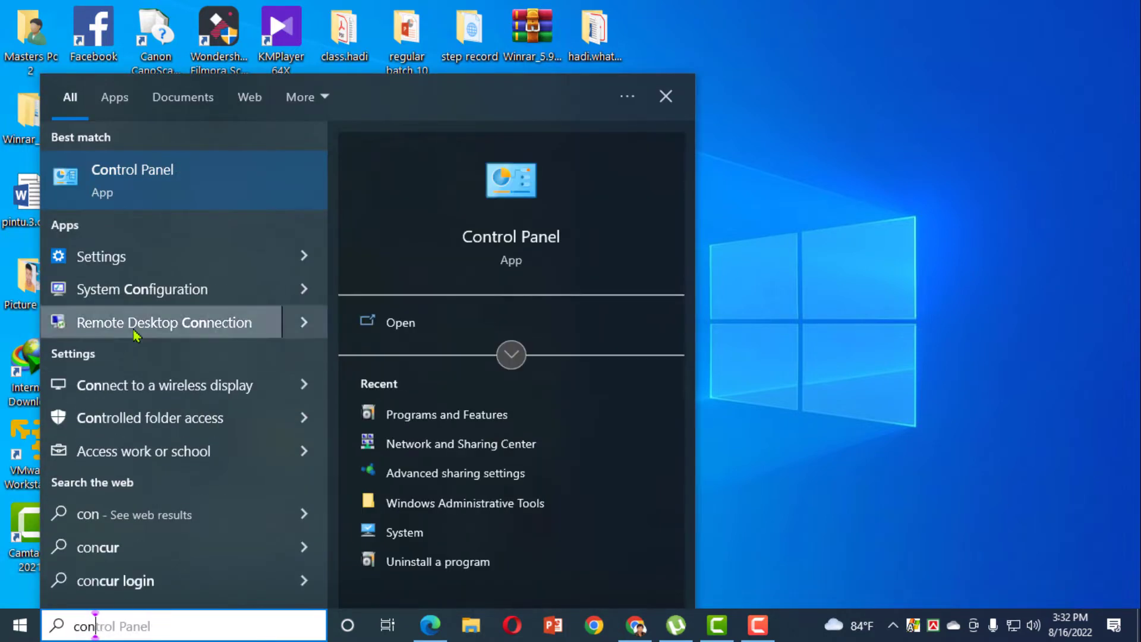
pyautogui.click(169, 196)
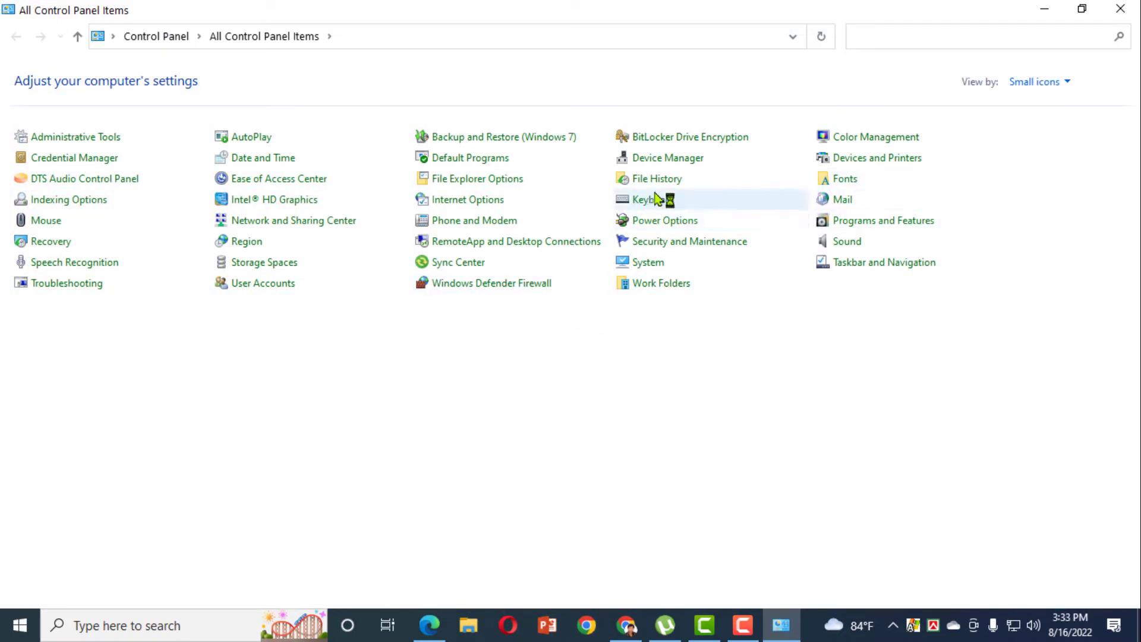
pyautogui.click(856, 225)
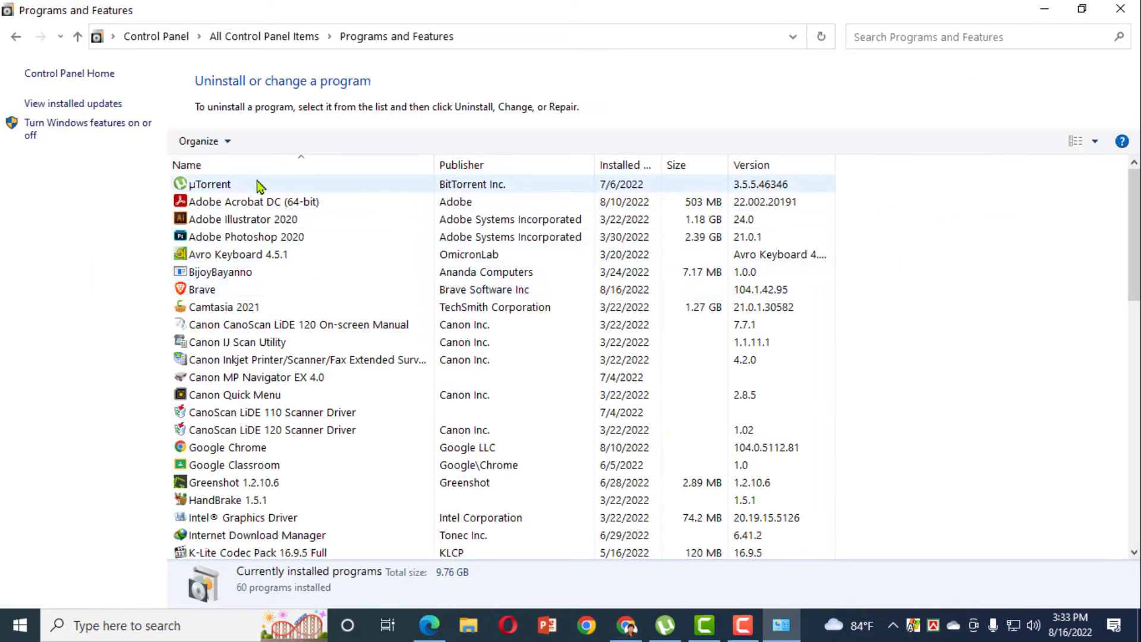
# - Try to uninstall Avro Keyboard 4.5.1 and cancel its uninstaller
pyautogui.click(234, 255)
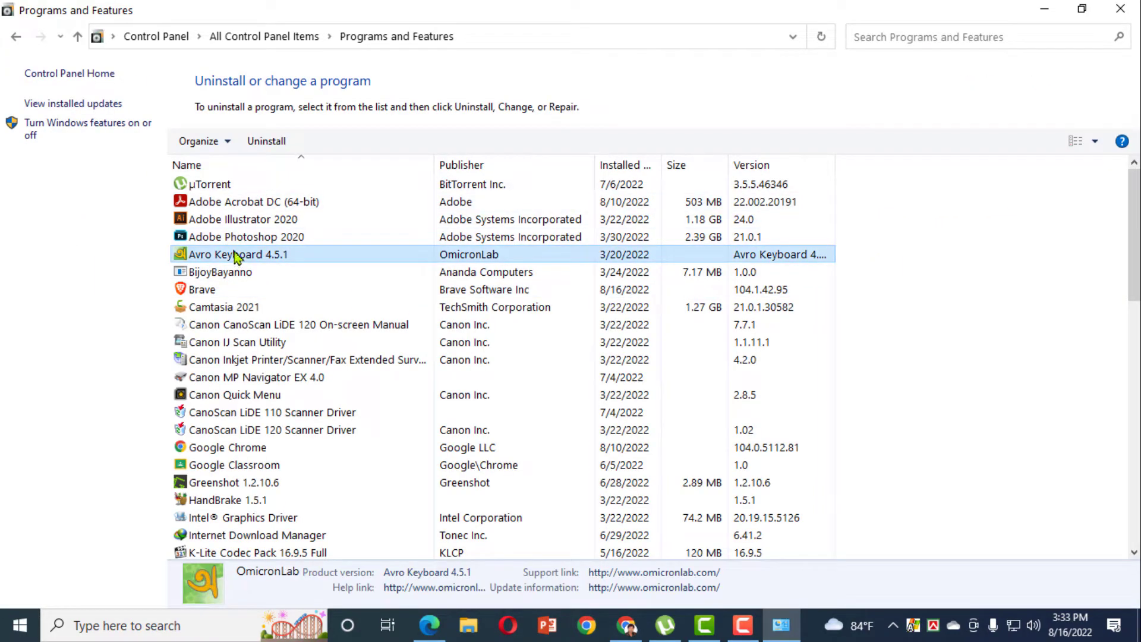
pyautogui.click(265, 146)
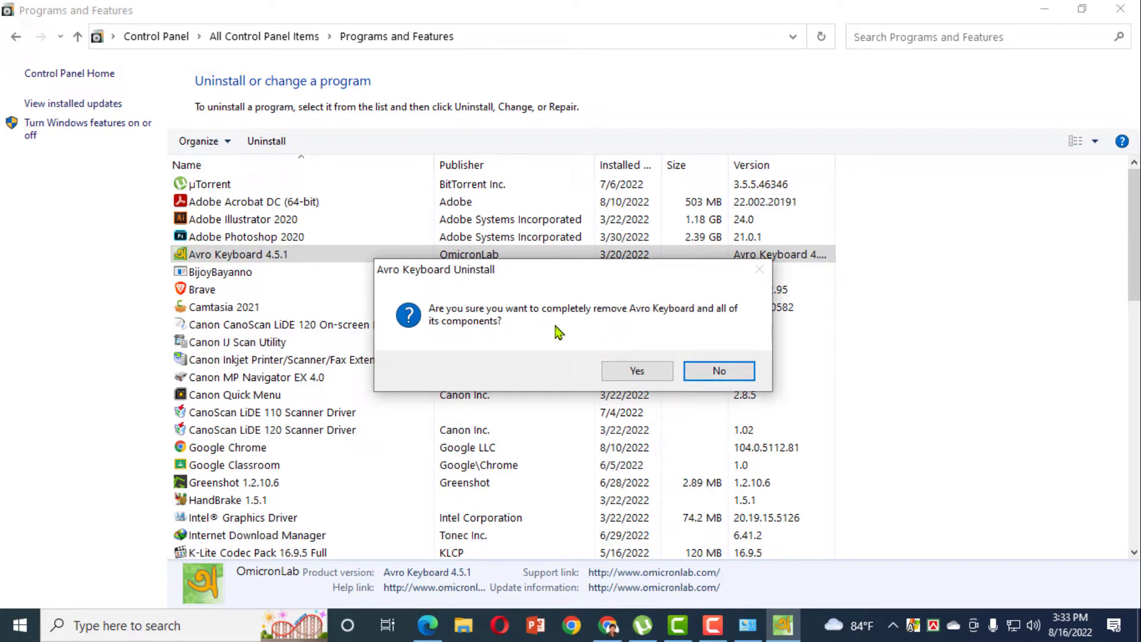
pyautogui.click(633, 367)
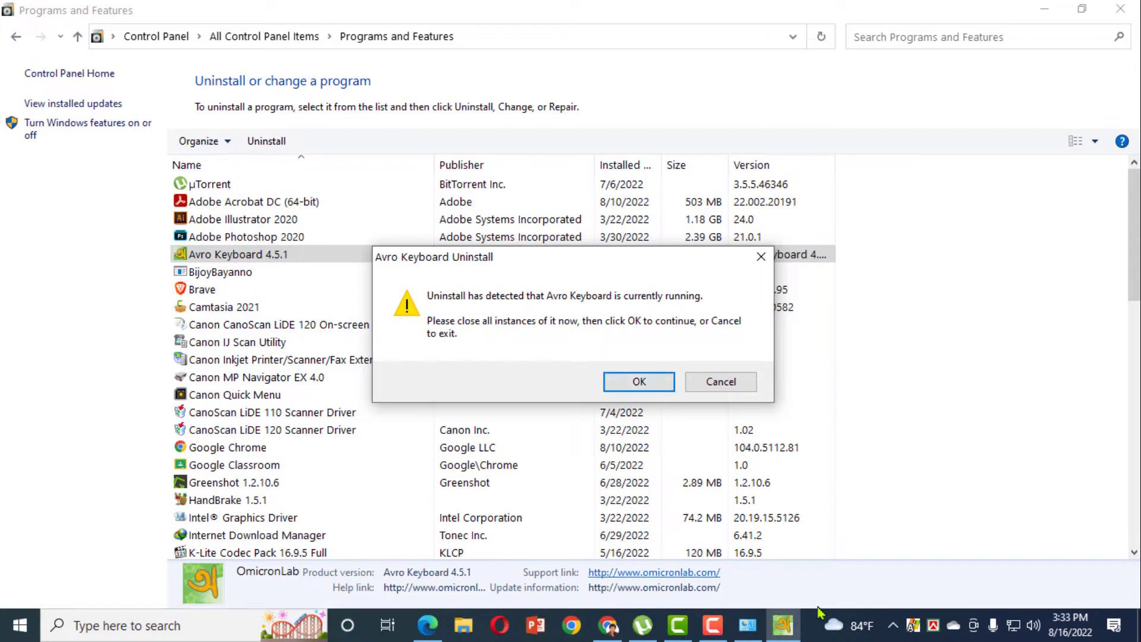
pyautogui.moveTo(785, 634)
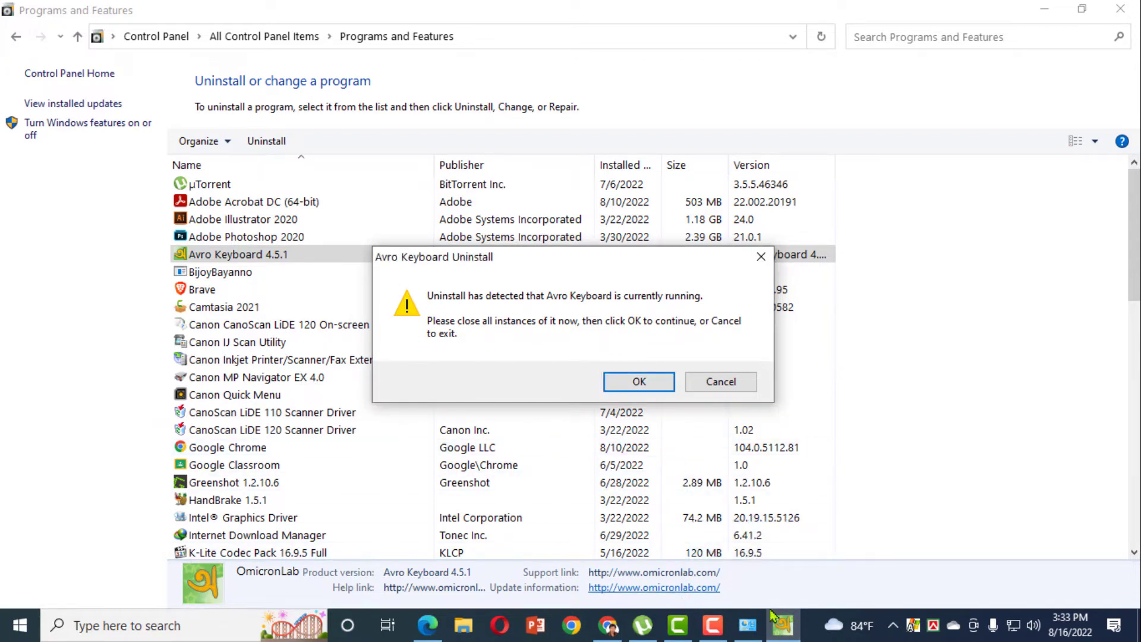
pyautogui.click(785, 625)
pyautogui.rightClick(786, 627)
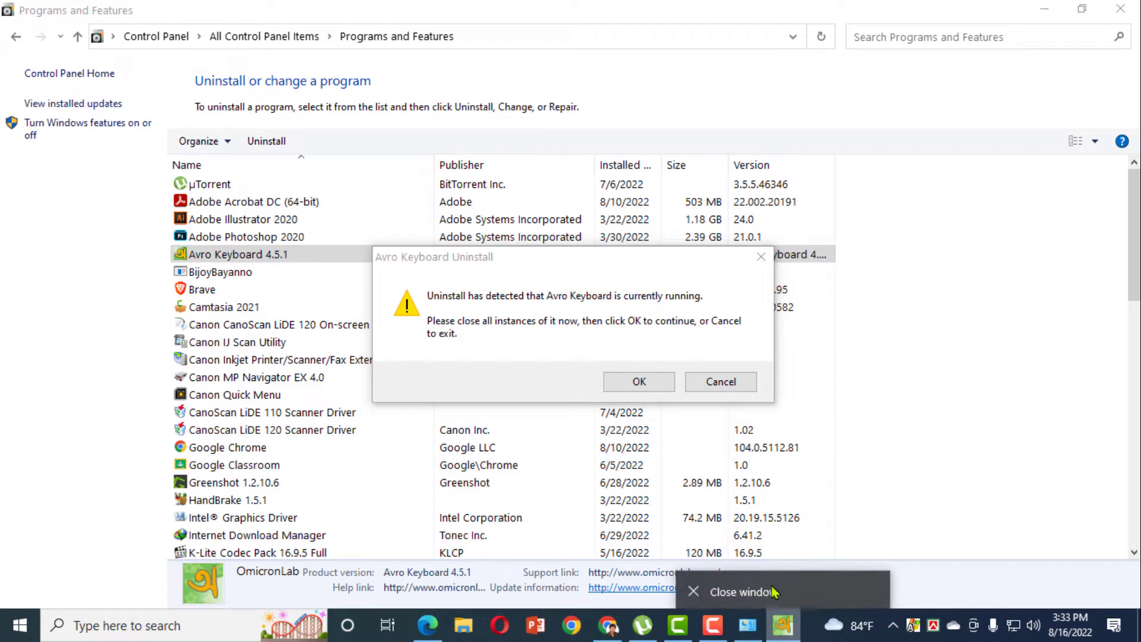
pyautogui.click(719, 380)
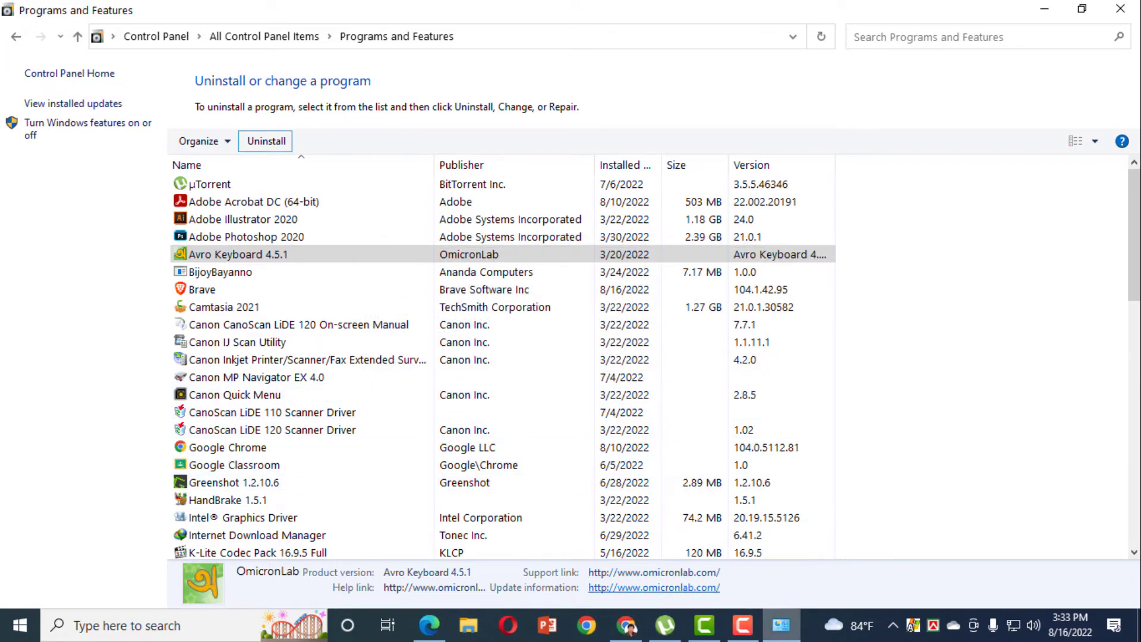
# - Bring up the Avro Keyboard bar from its background icon and exit the running program
pyautogui.rightClick(915, 631)
pyautogui.click(915, 631)
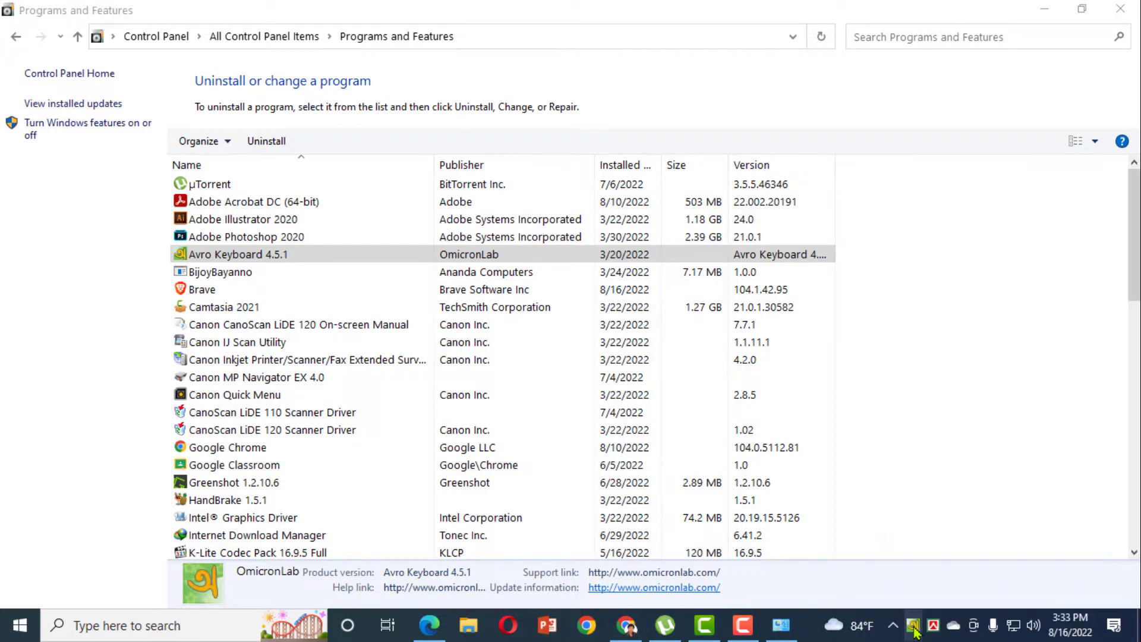
pyautogui.click(914, 626)
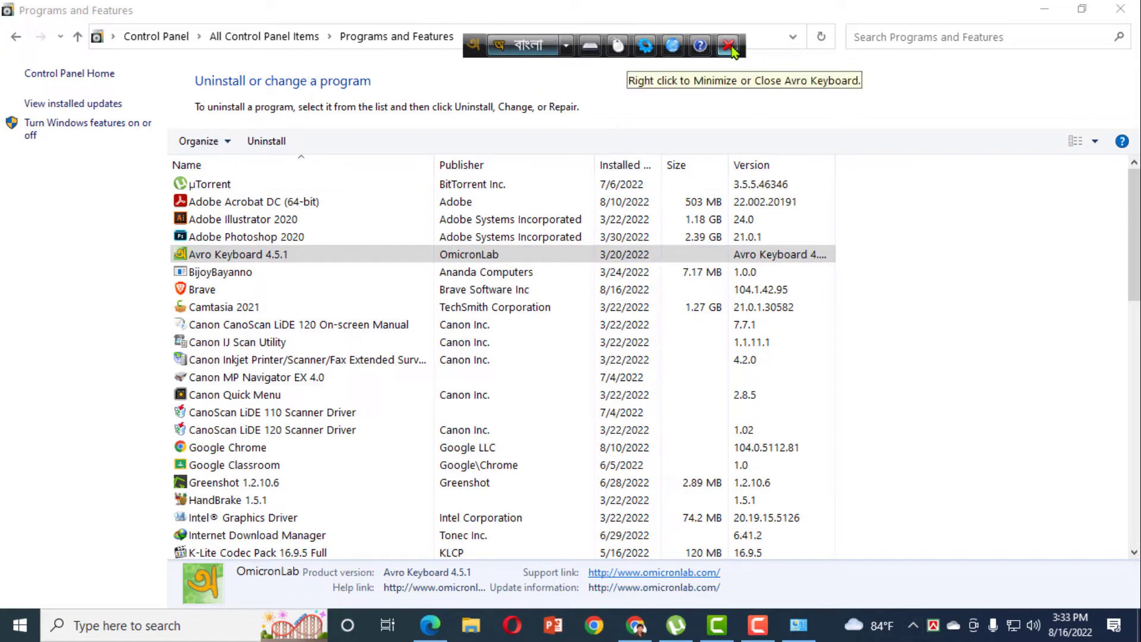
pyautogui.rightClick(730, 47)
pyautogui.click(775, 93)
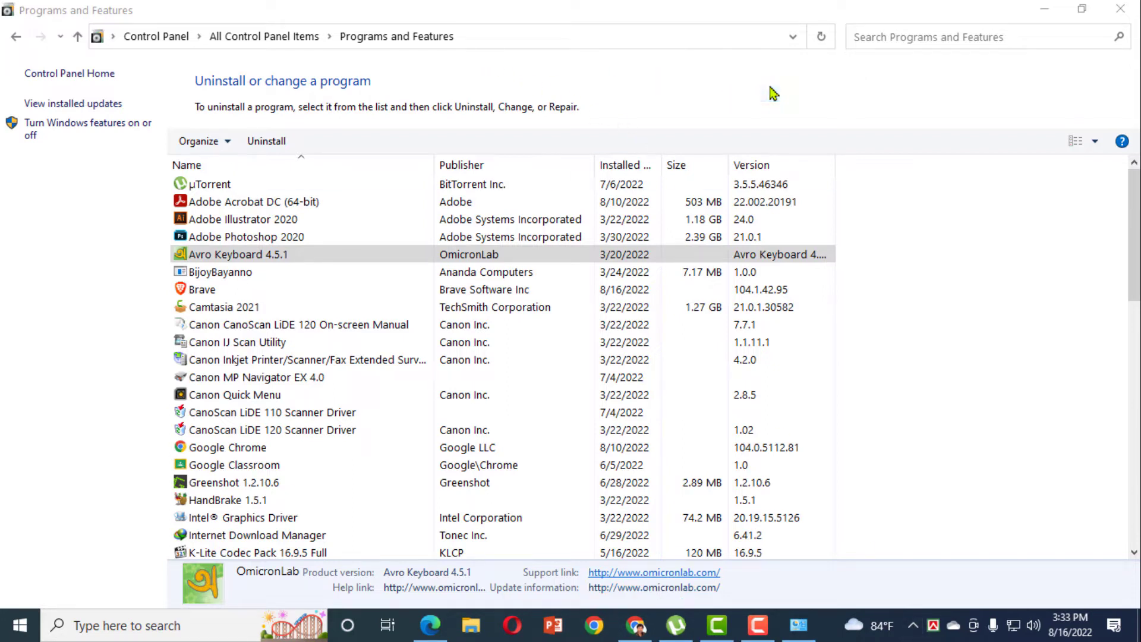
# - Uninstall Avro Keyboard 4.5.1, confirming the complete removal of the program and all its components
pyautogui.click(269, 145)
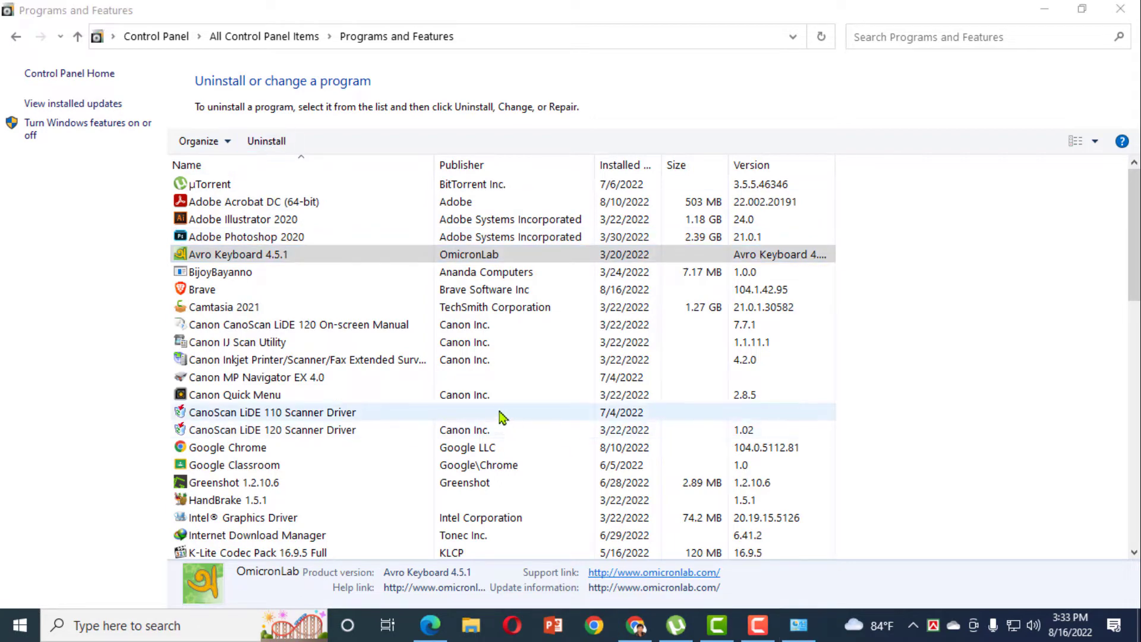
pyautogui.click(640, 372)
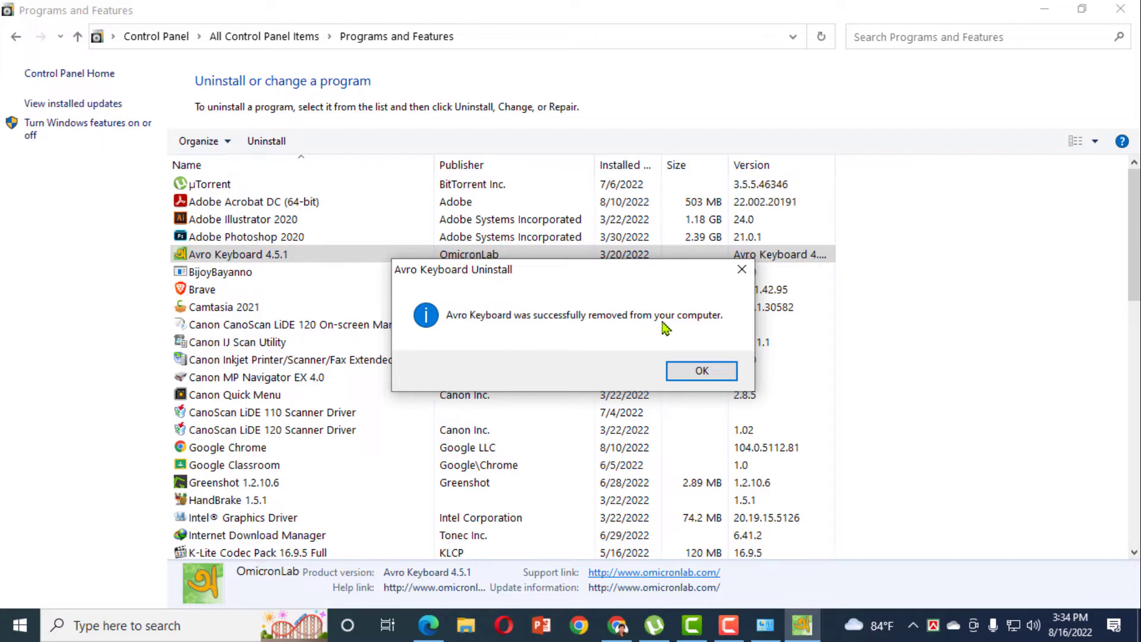
pyautogui.click(700, 369)
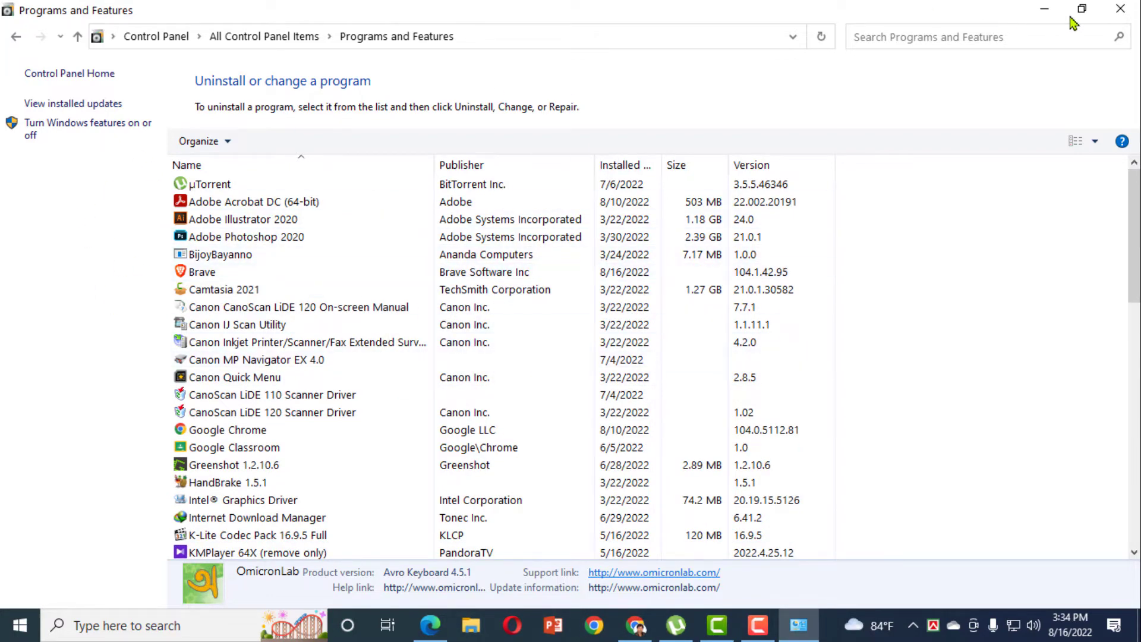
# - Close Programs and Features and refresh the desktop
pyautogui.click(1120, 8)
pyautogui.rightClick(627, 138)
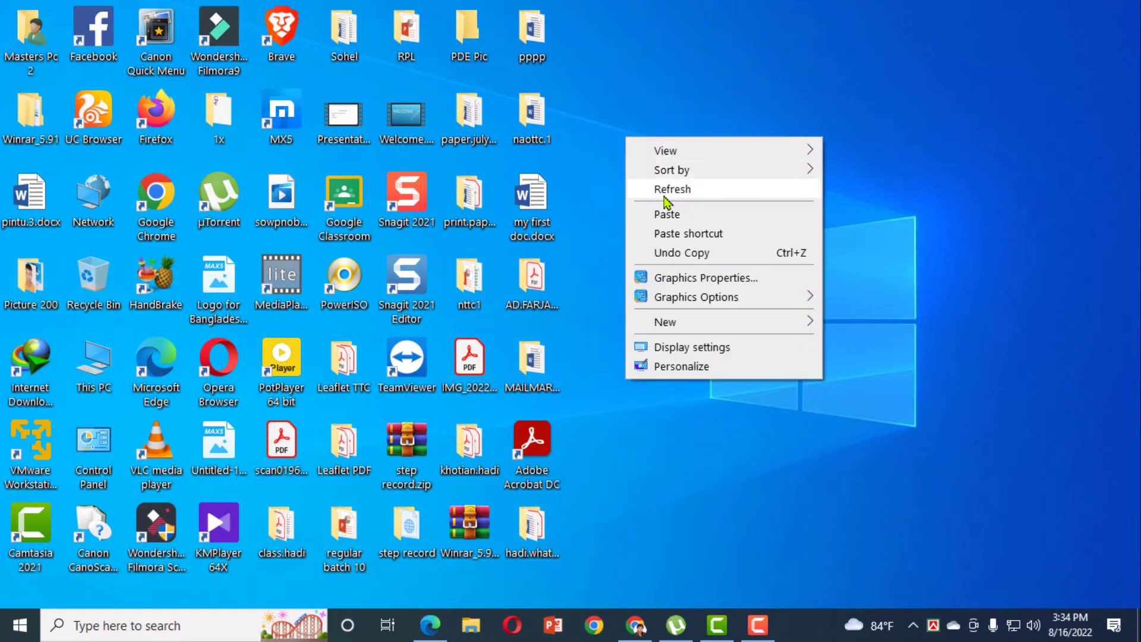
pyautogui.click(666, 191)
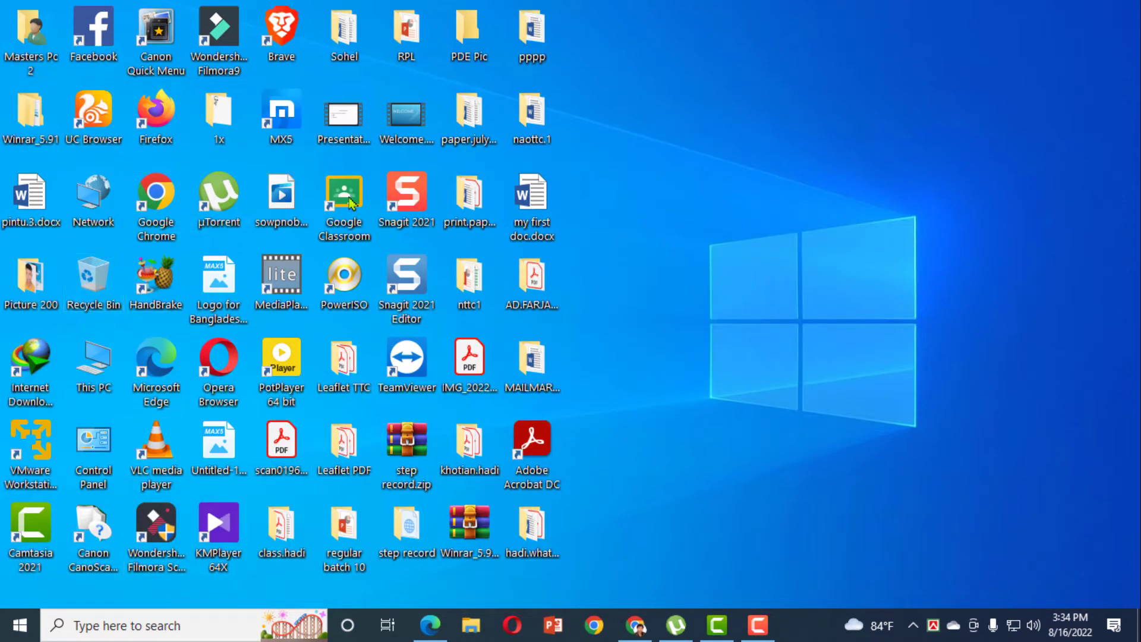
# - Open the Program Files (x86) folder on Local Disk (C:) through This PC
pyautogui.doubleClick(96, 365)
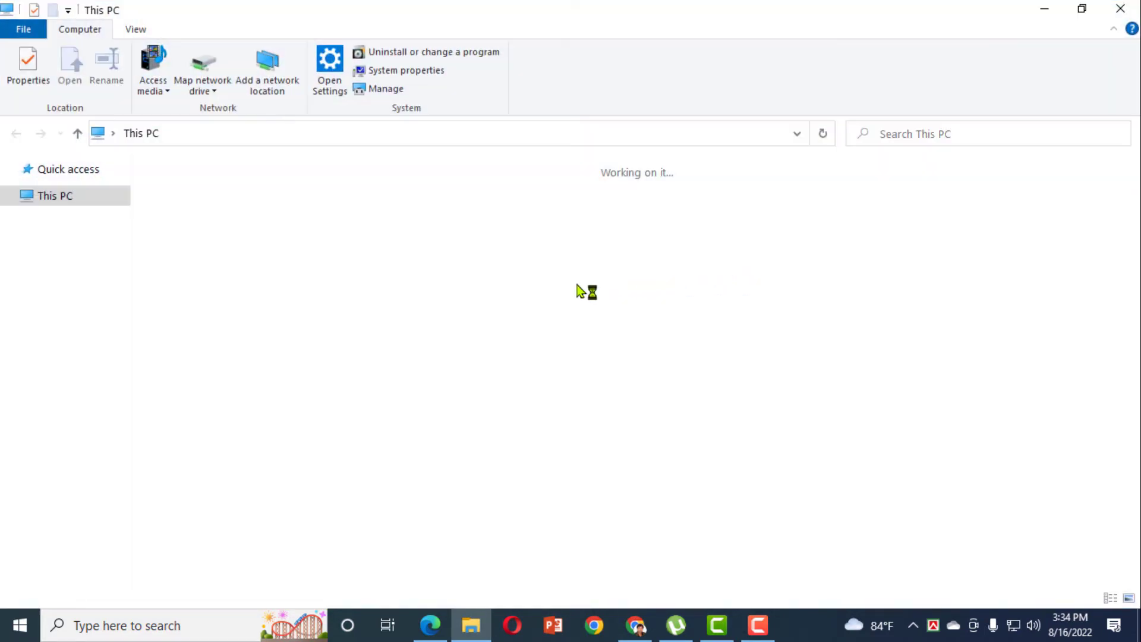
pyautogui.doubleClick(226, 328)
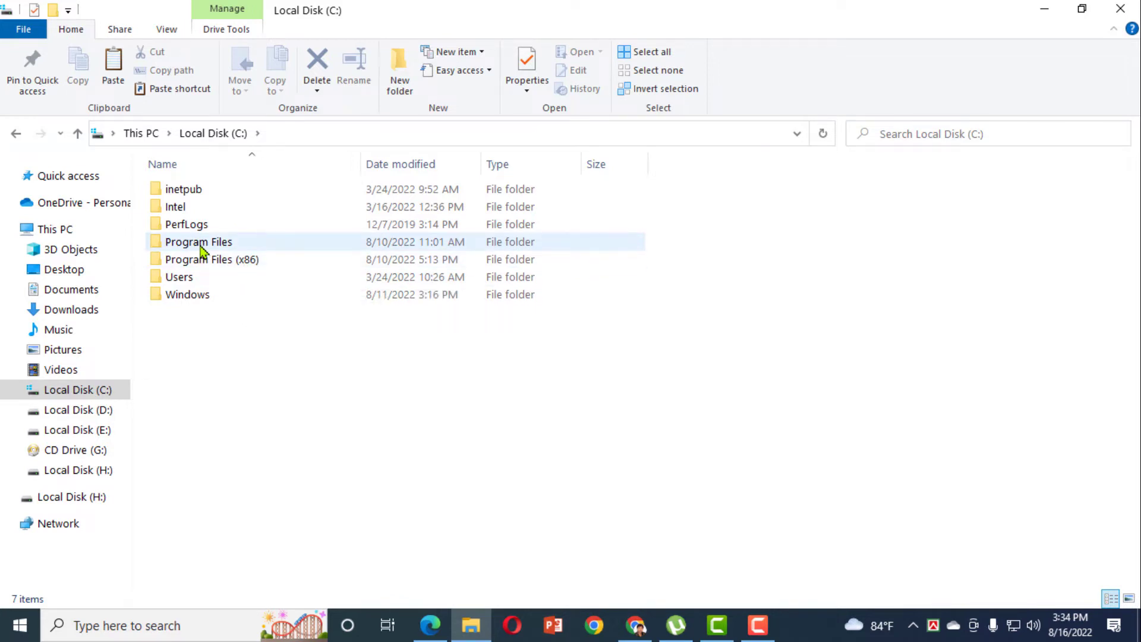
pyautogui.doubleClick(238, 261)
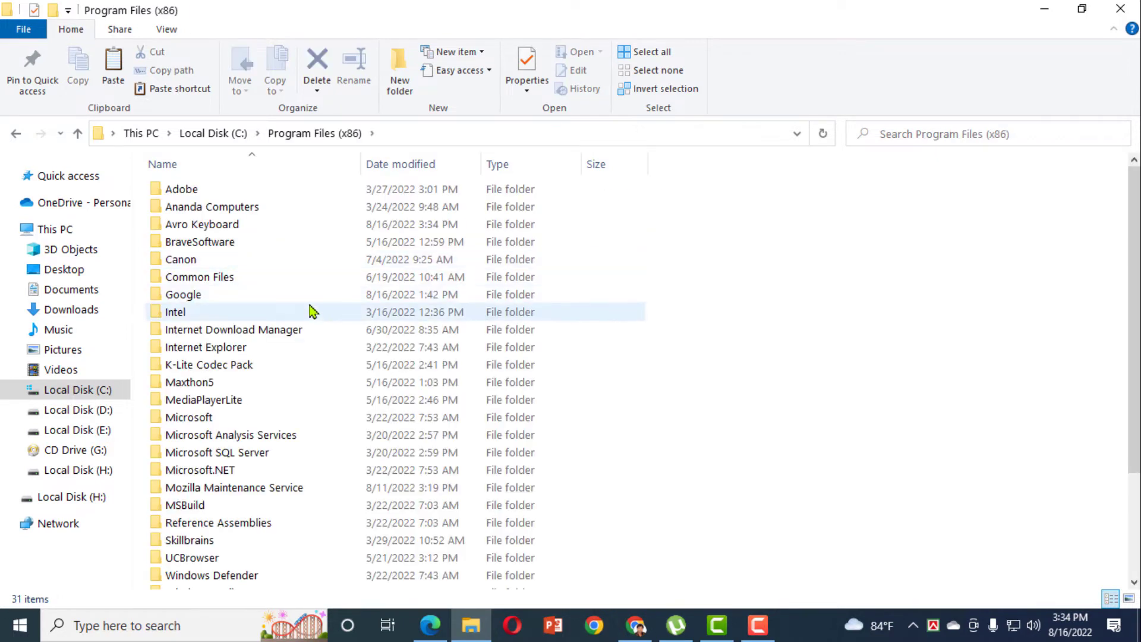
# - Permanently delete the Avro Keyboard folder from Program Files (x86)
pyautogui.click(198, 224)
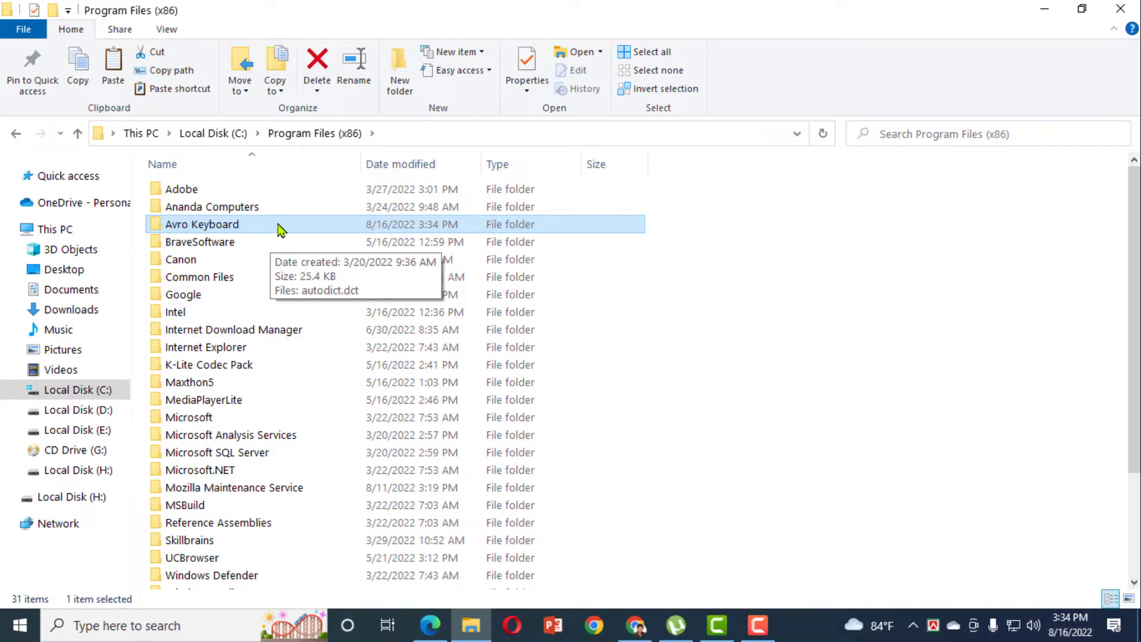
pyautogui.hotkey('shift', 'Delete')
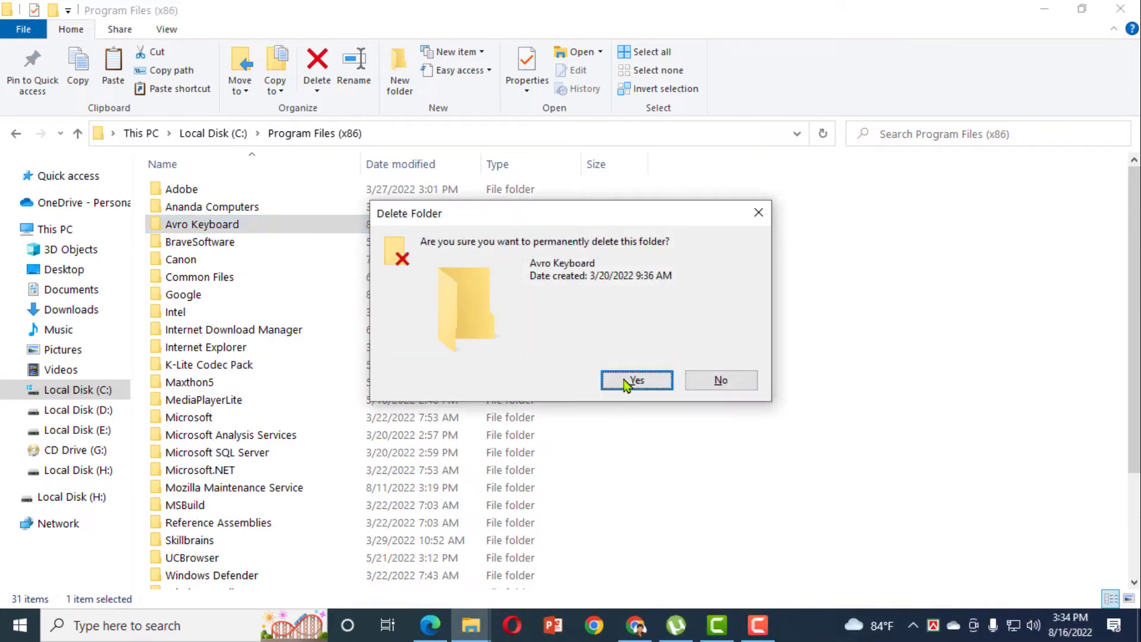
pyautogui.click(626, 383)
pyautogui.click(521, 199)
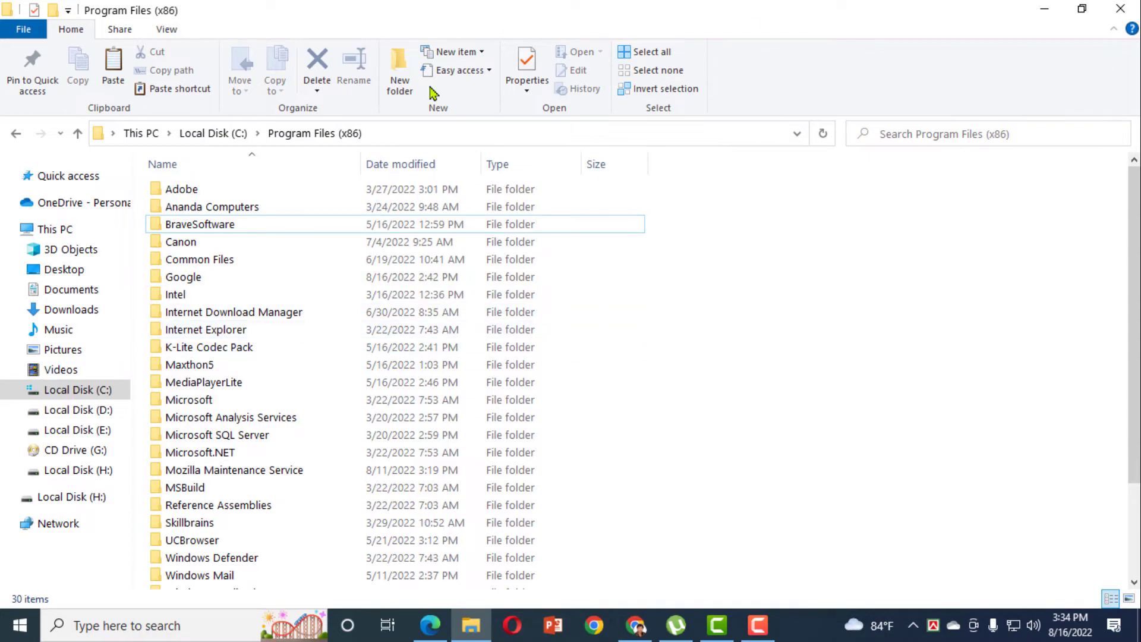
# - Close the Program Files (x86) window and refresh the desktop twice
pyautogui.click(1120, 9)
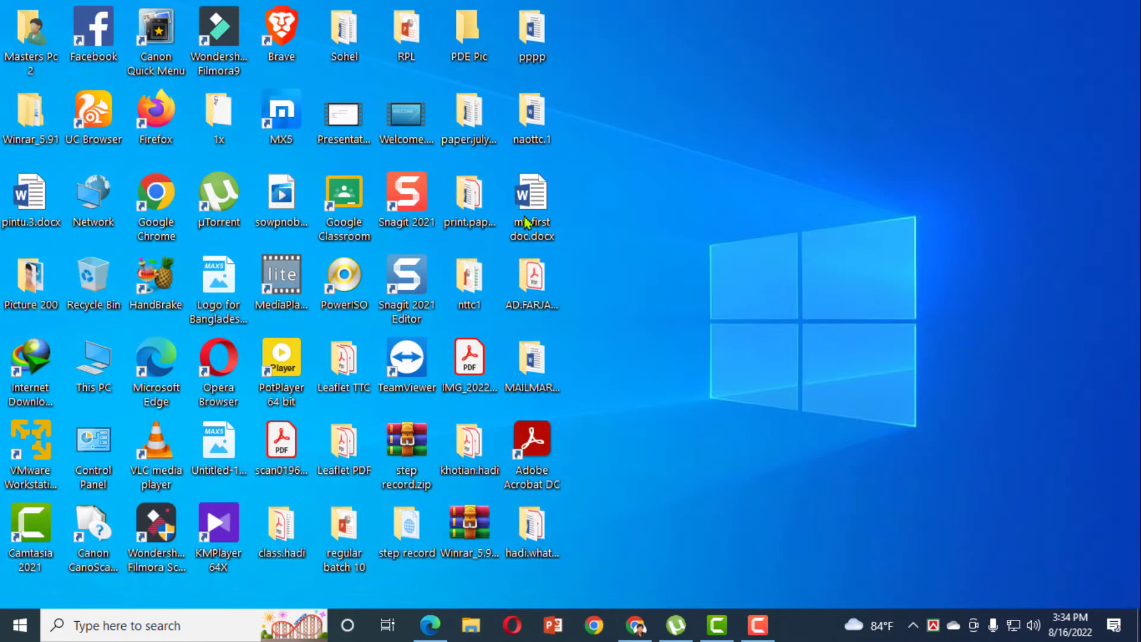
pyautogui.rightClick(735, 213)
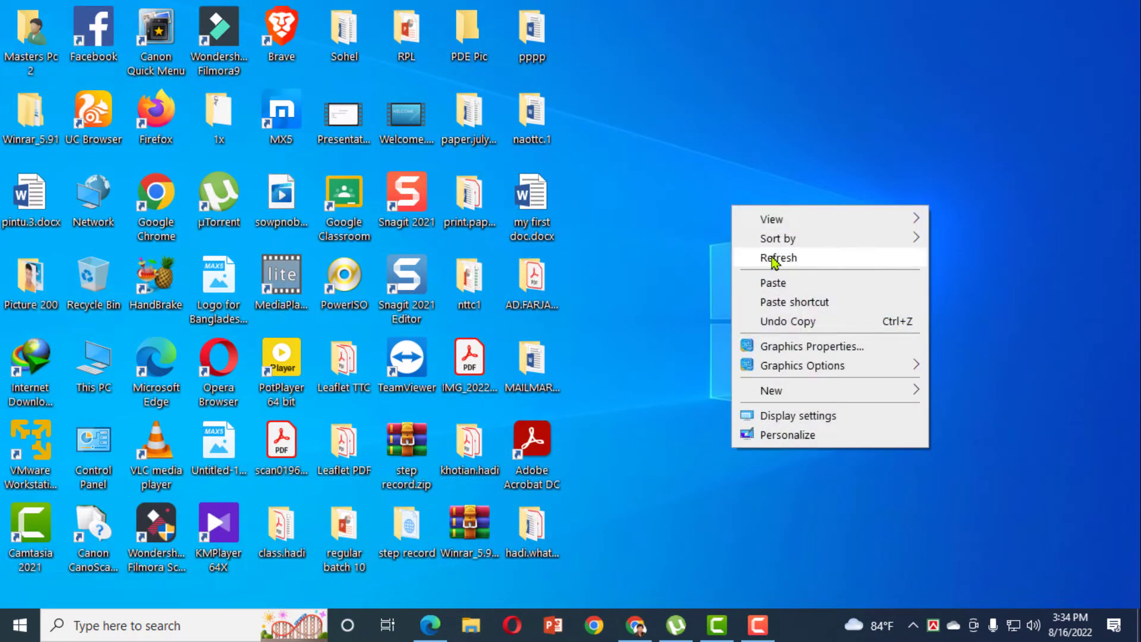
pyautogui.click(772, 260)
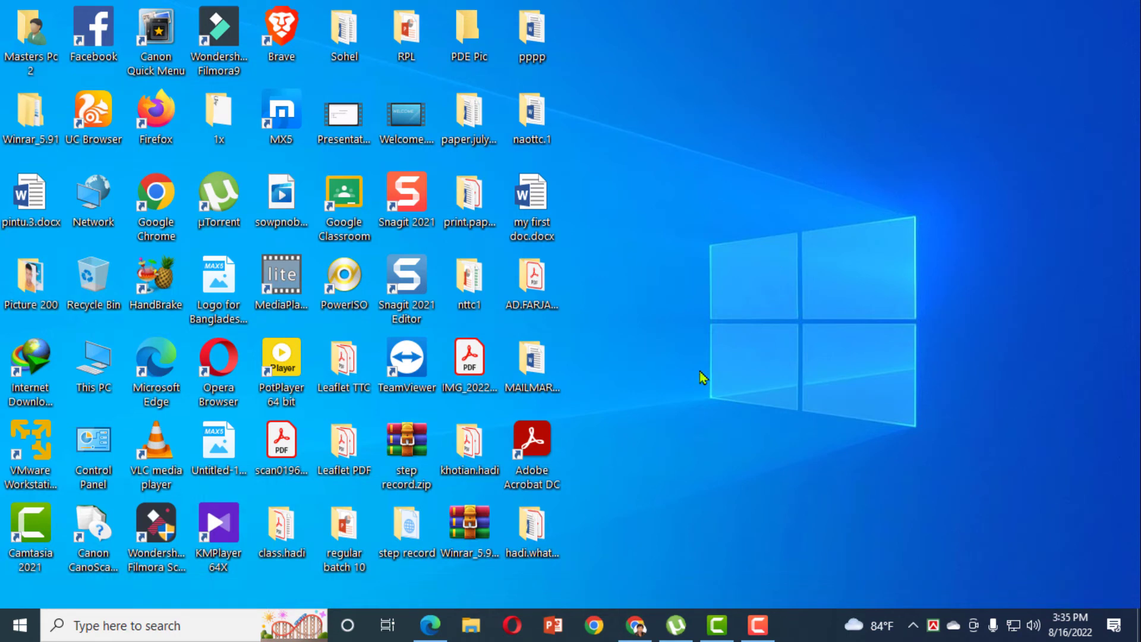
pyautogui.rightClick(735, 207)
pyautogui.click(760, 256)
# - Open Local Disk (C:) through This PC
pyautogui.doubleClick(87, 374)
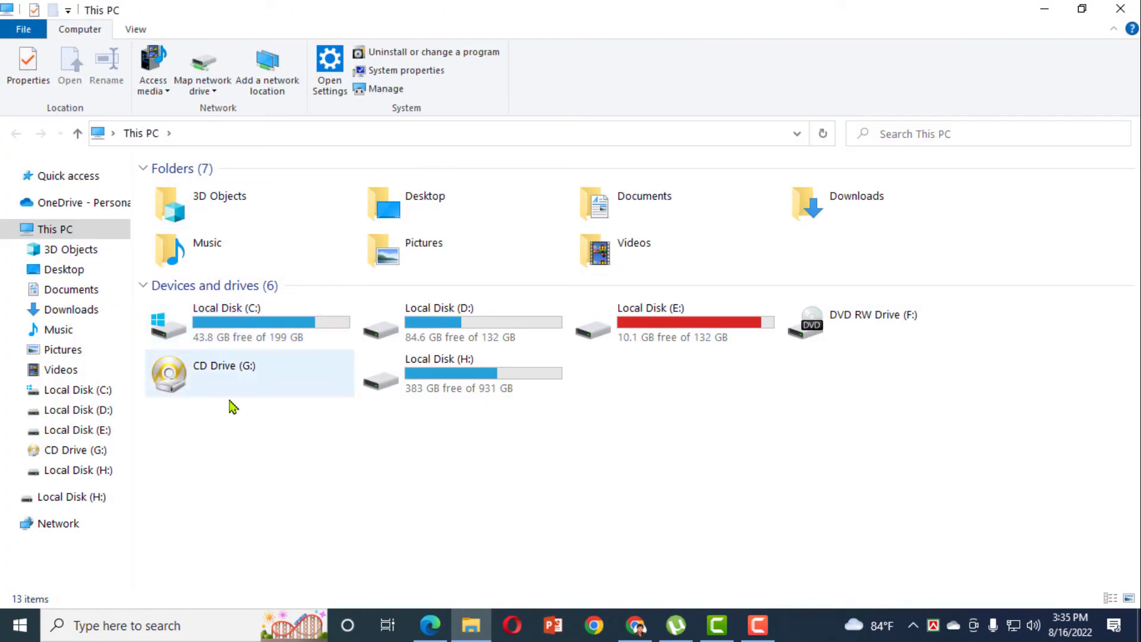
pyautogui.moveTo(247, 325)
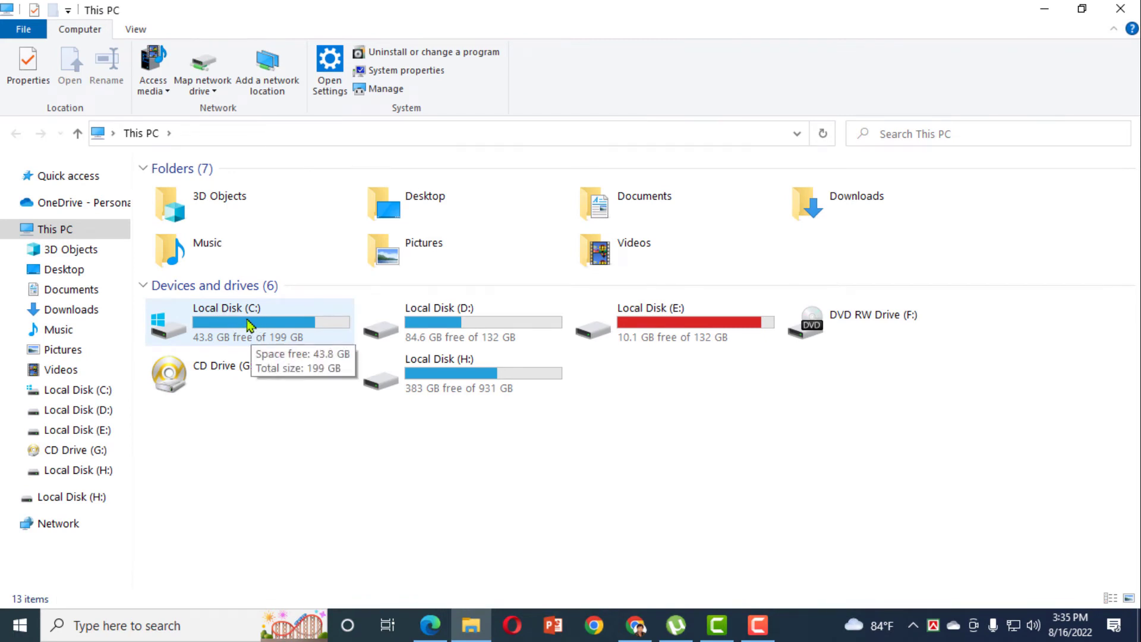
pyautogui.doubleClick(247, 324)
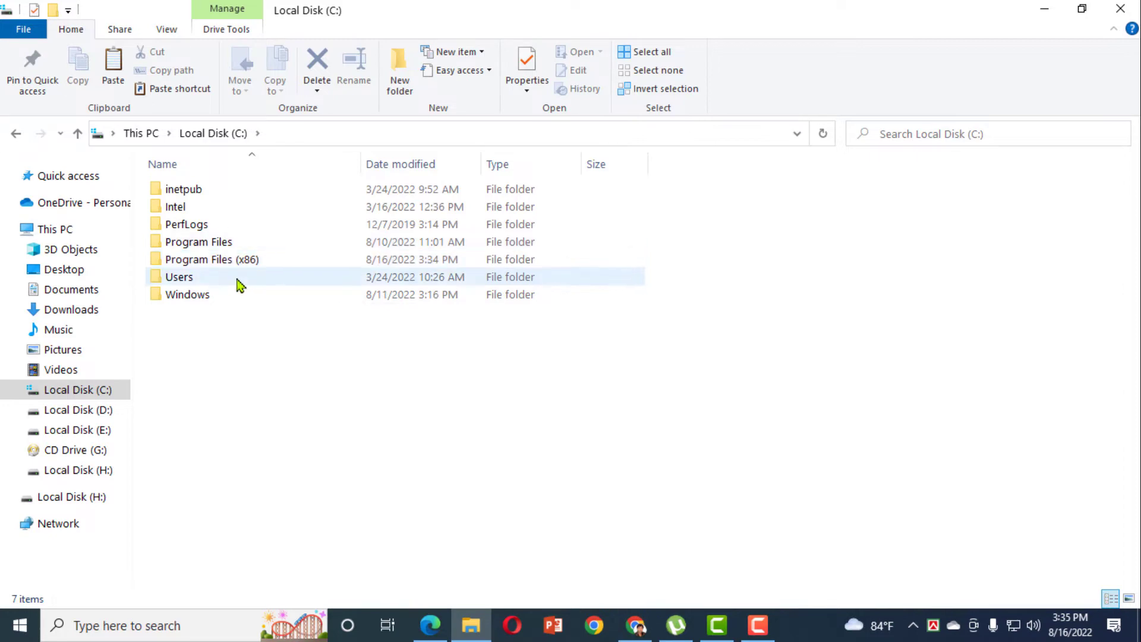
pyautogui.click(636, 625)
pyautogui.click(468, 14)
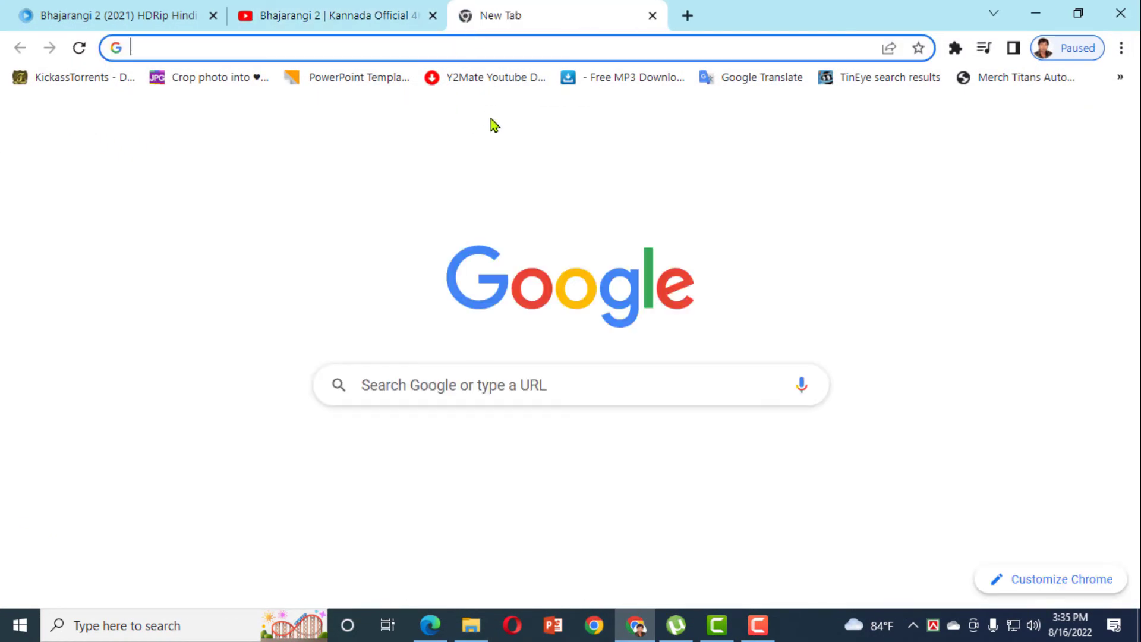
pyautogui.write('www')
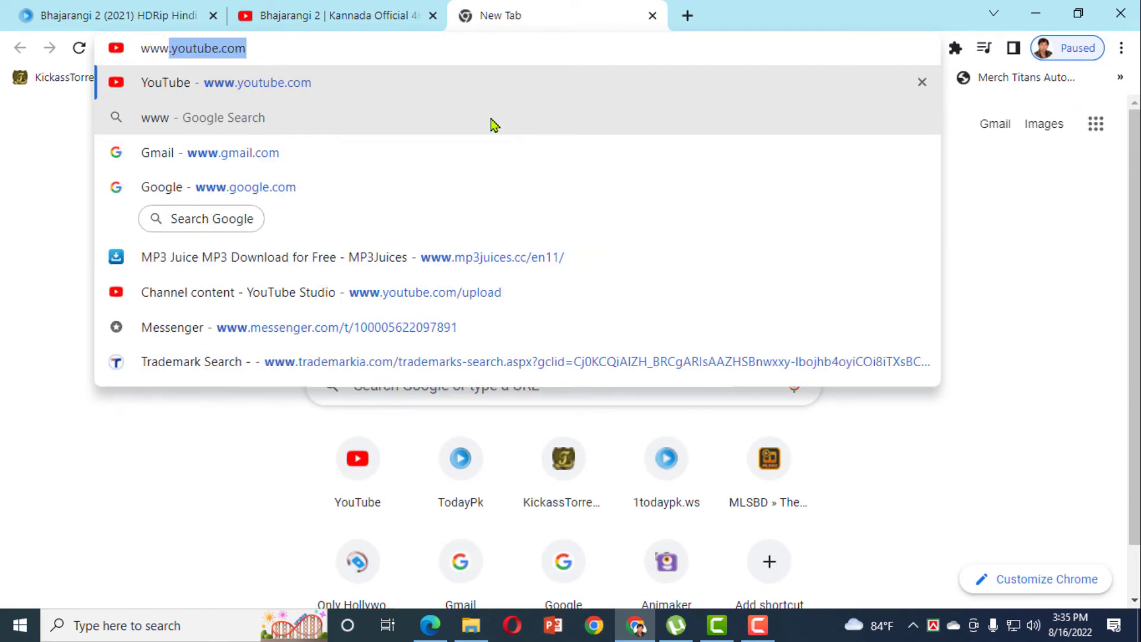
pyautogui.write('.all')
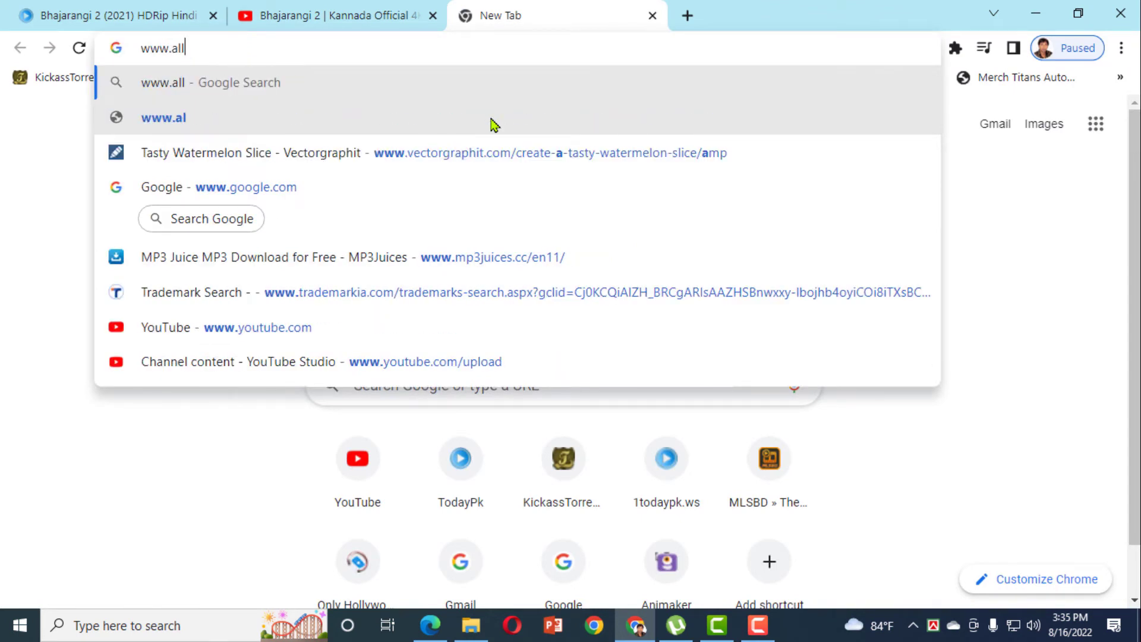
pyautogui.write('p')
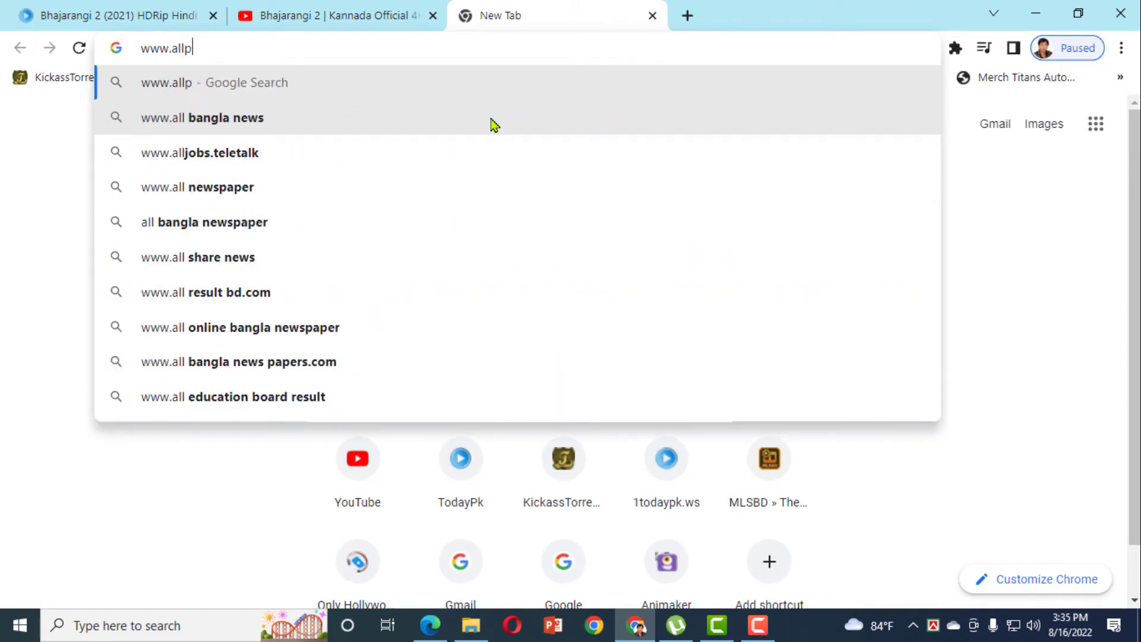
pyautogui.write('cworl')
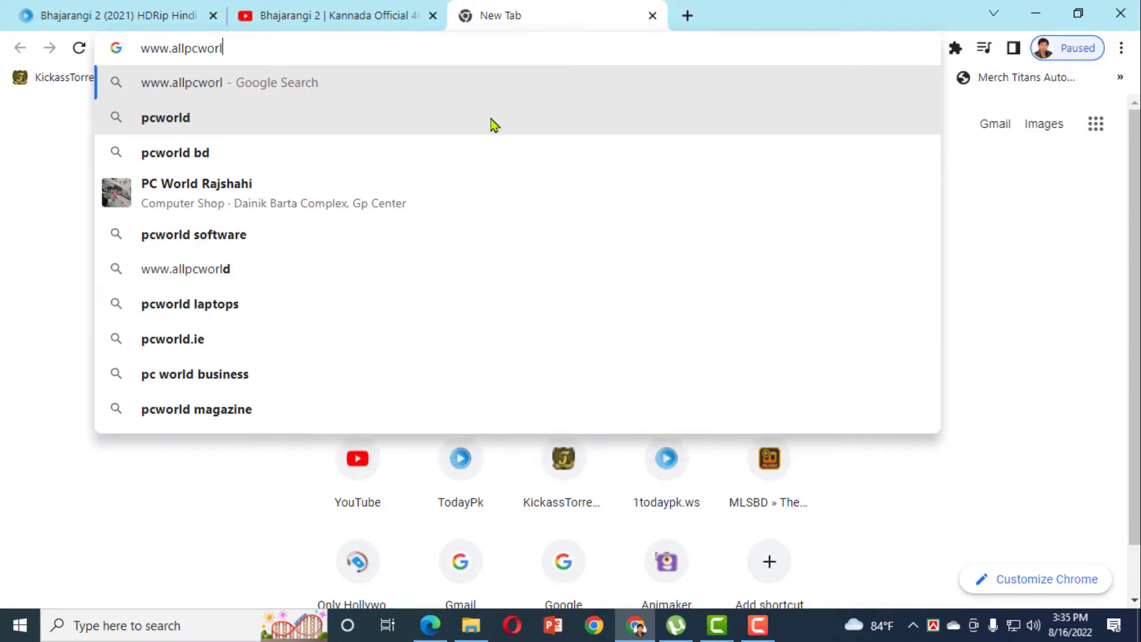
pyautogui.write('d.com')
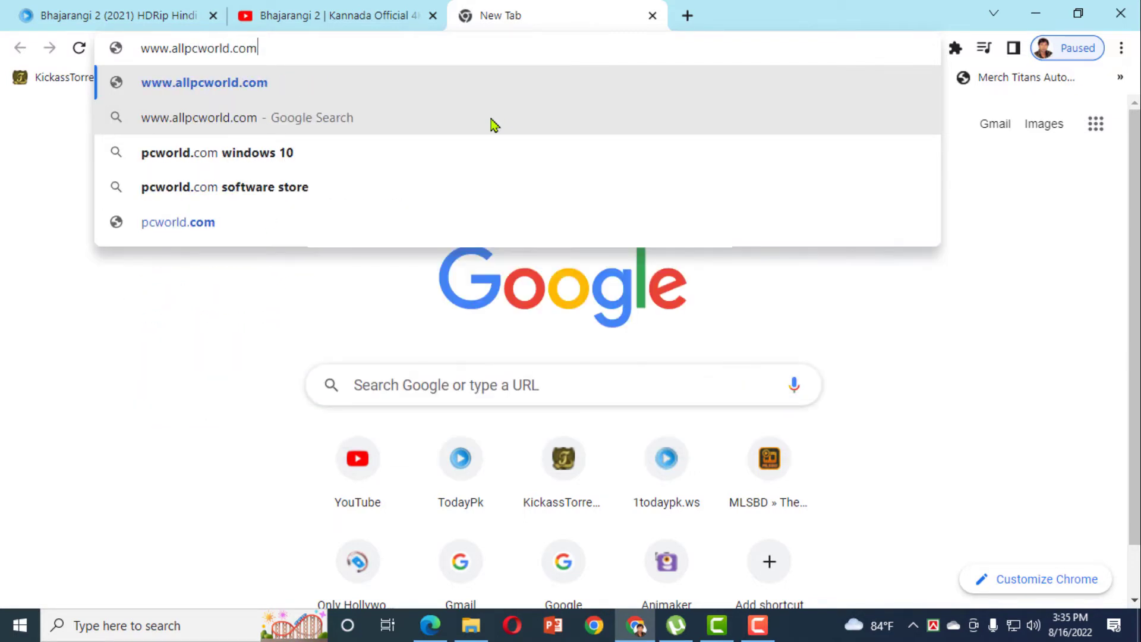
pyautogui.press('Return')
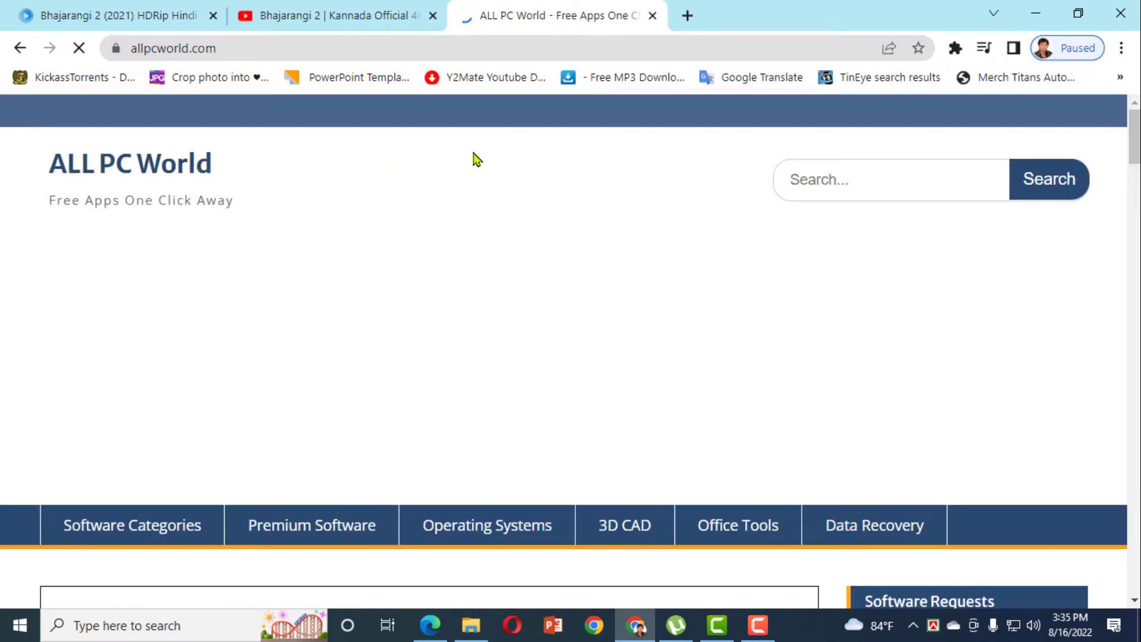
# - Search the ALL PC World site for "Microsoft office 2013"
pyautogui.click(812, 180)
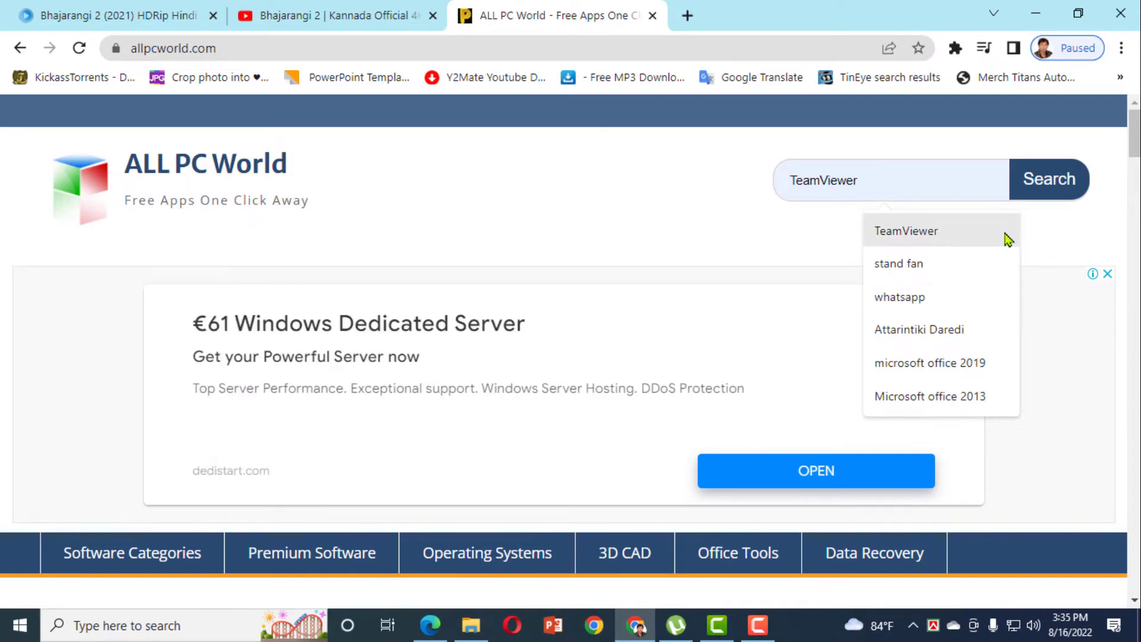
pyautogui.write('mi')
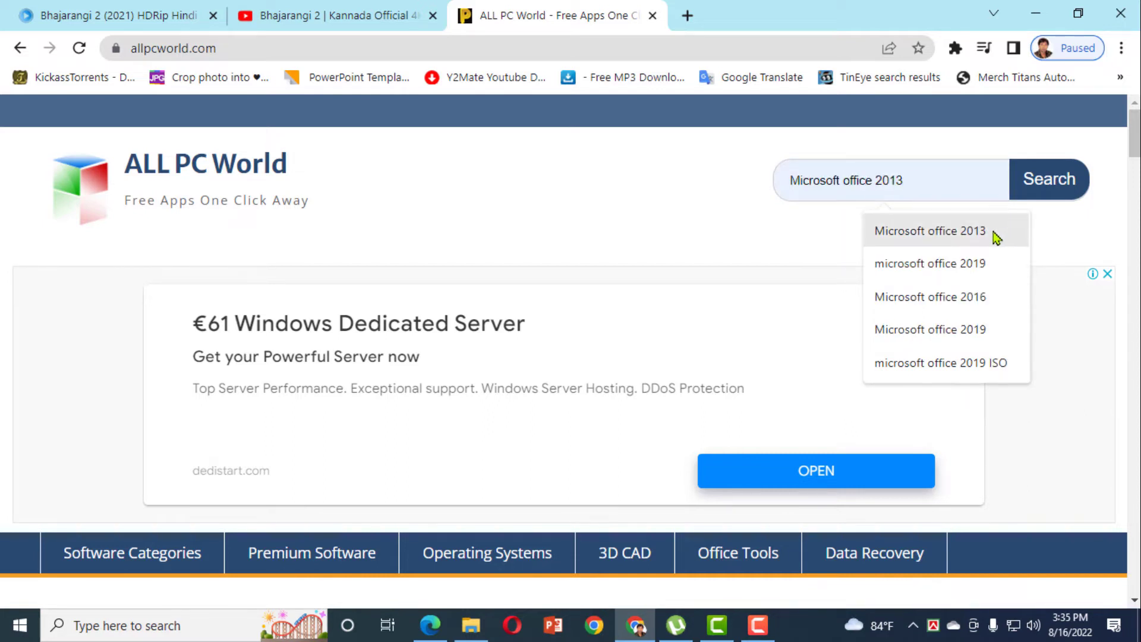
pyautogui.click(951, 230)
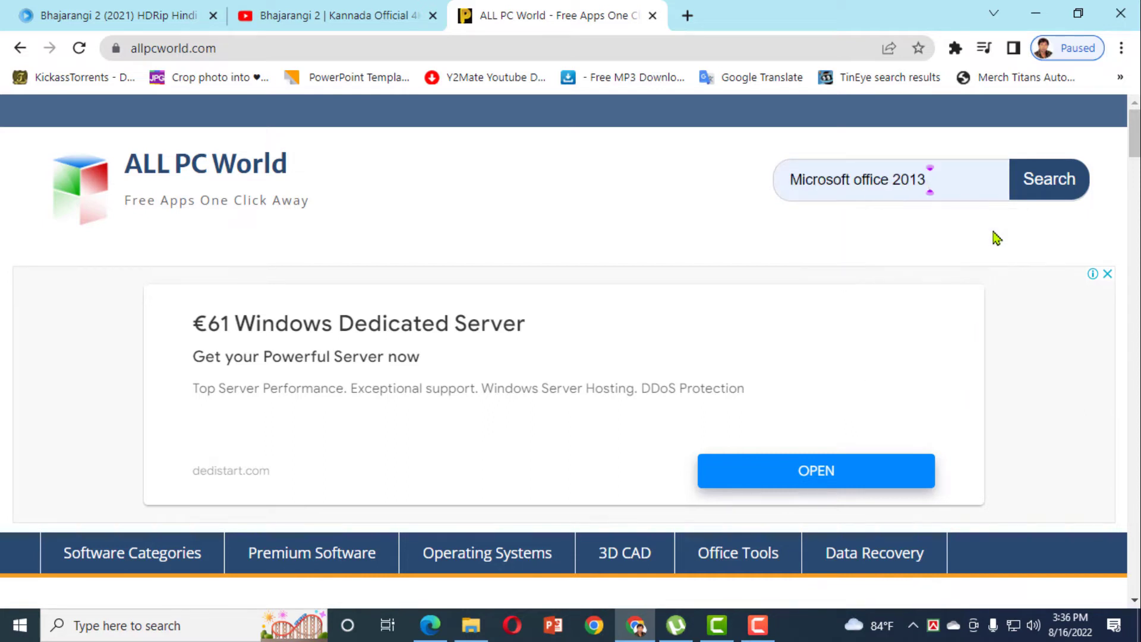
pyautogui.click(1031, 192)
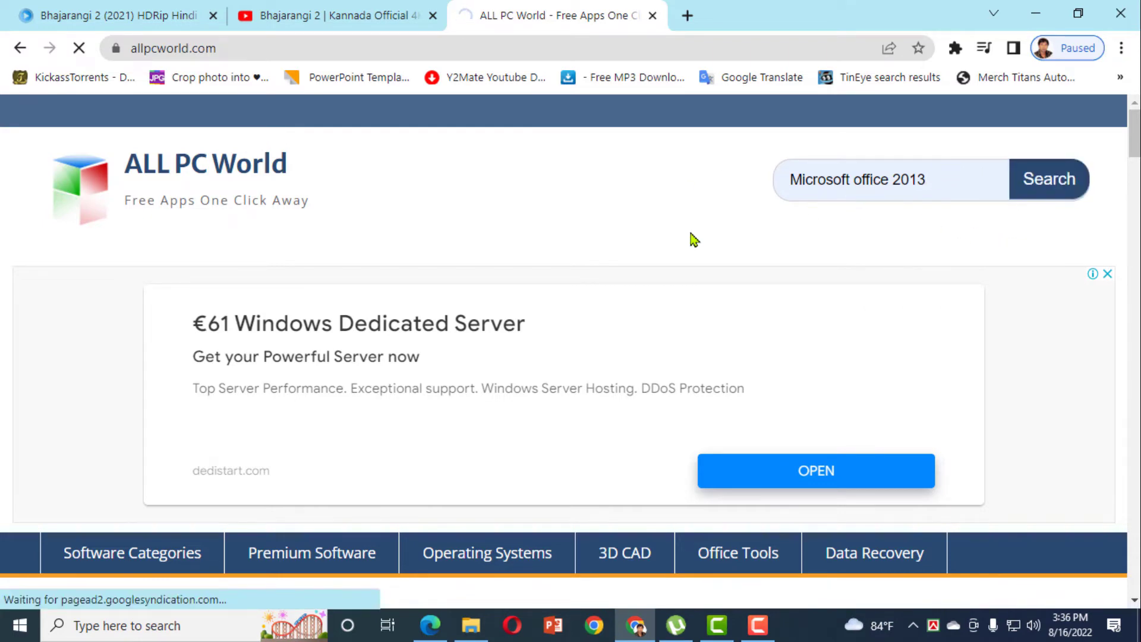
# - Open the Microsoft Office 2013 Pro Plus SP1 December 2021 result and examine its technical details and x86 and x64 download options
pyautogui.scroll(-2, 642, 247)
pyautogui.scroll(-4, 584, 306)
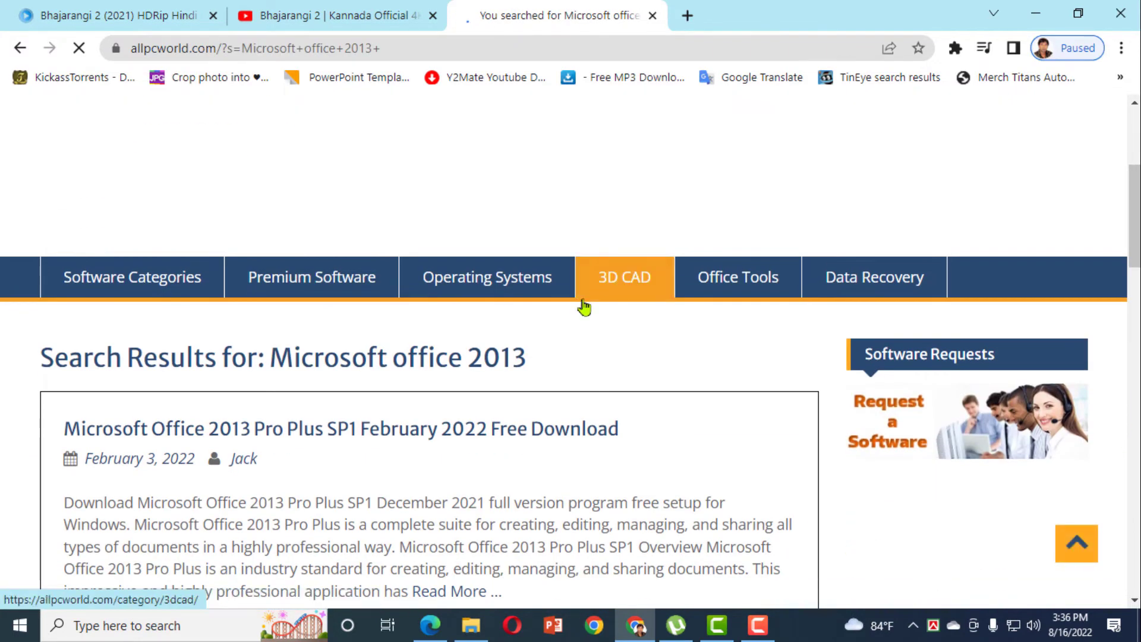
pyautogui.scroll(-6, 584, 306)
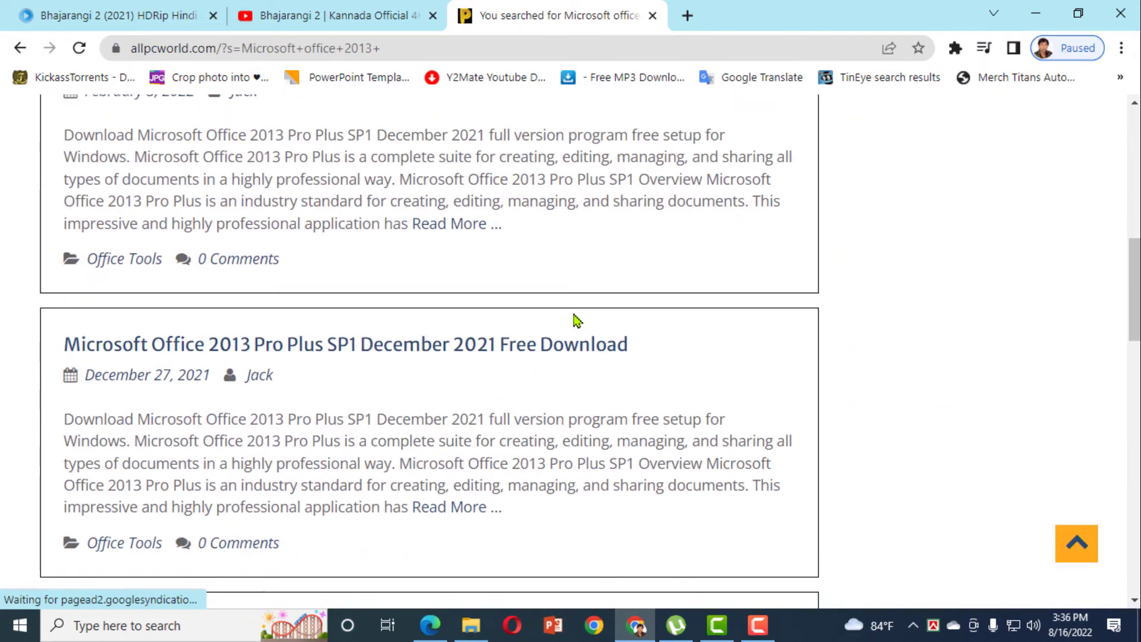
pyautogui.click(251, 355)
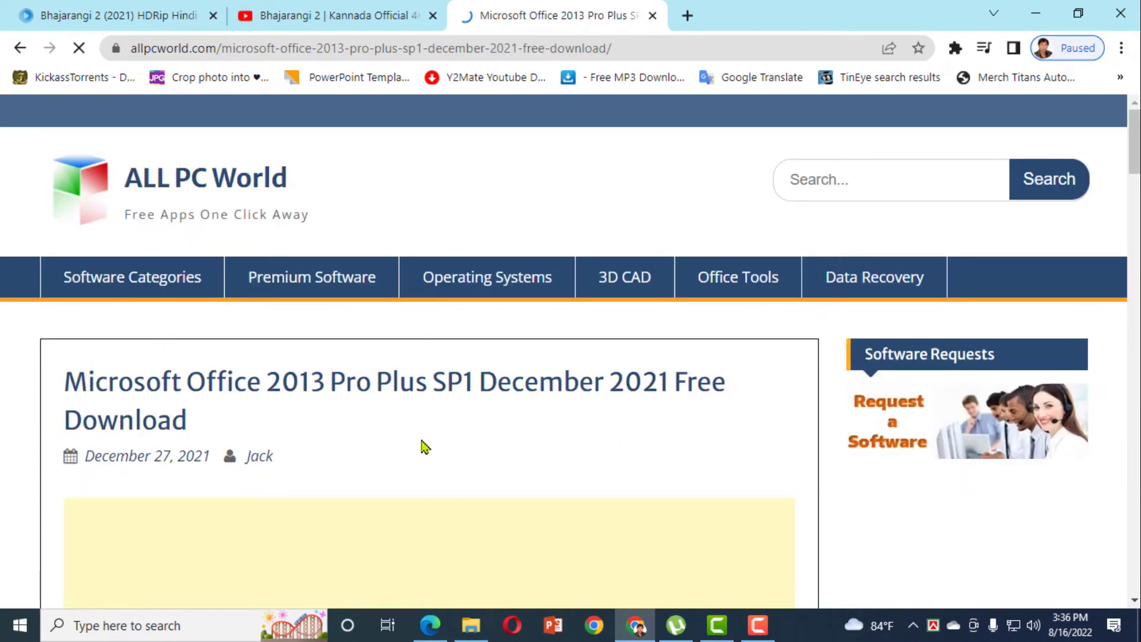
pyautogui.scroll(-5, 425, 434)
pyautogui.scroll(-18, 425, 416)
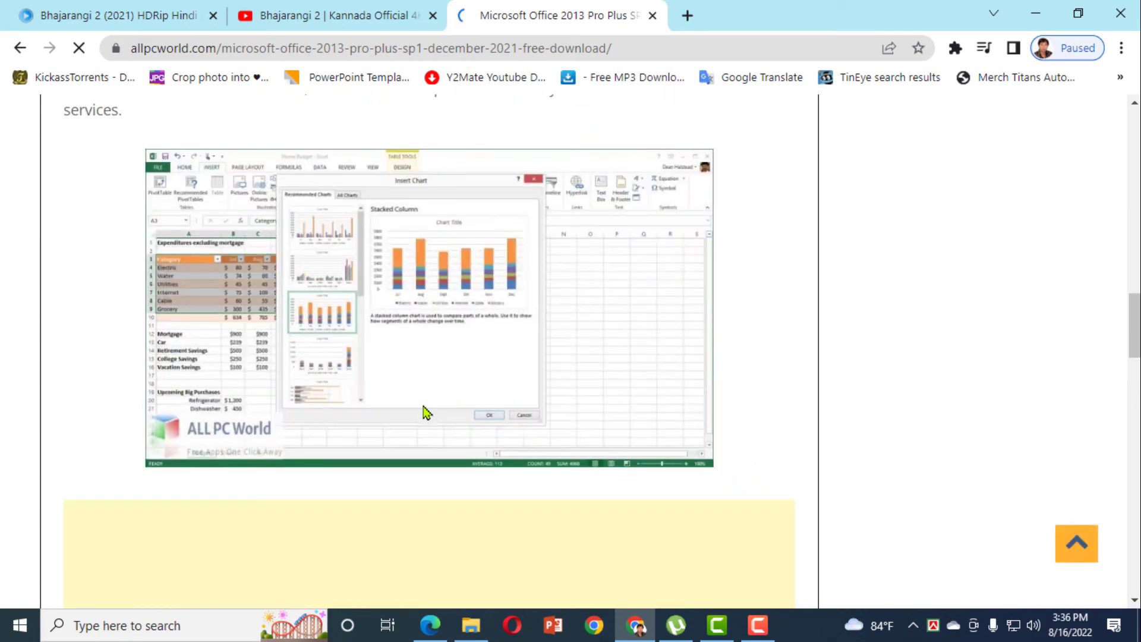
pyautogui.scroll(-20, 425, 411)
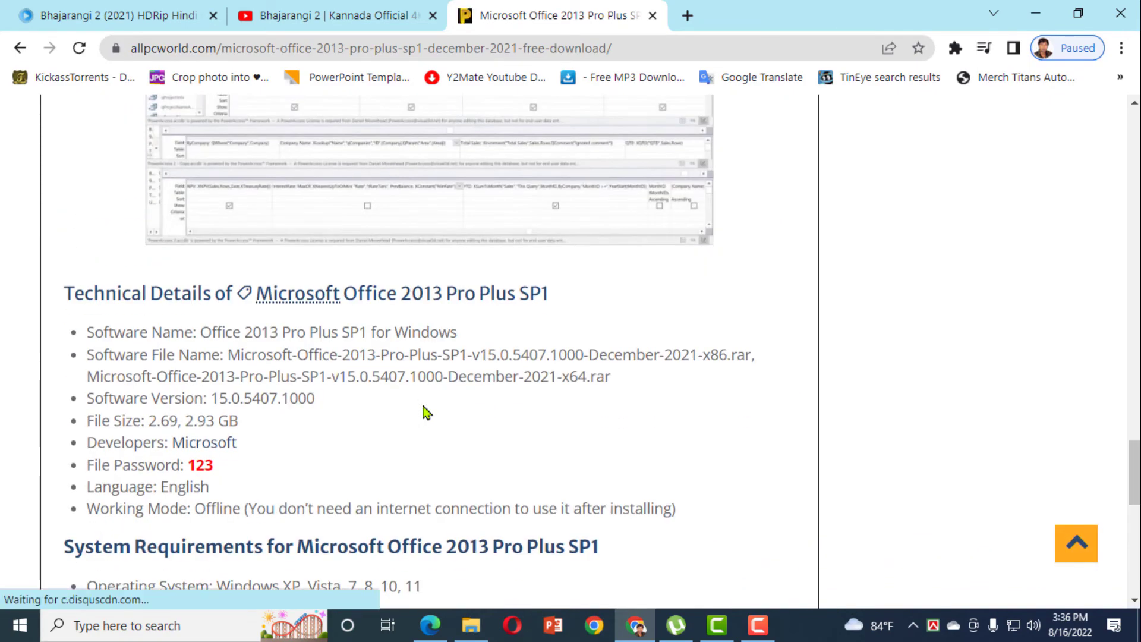
pyautogui.scroll(-6, 426, 412)
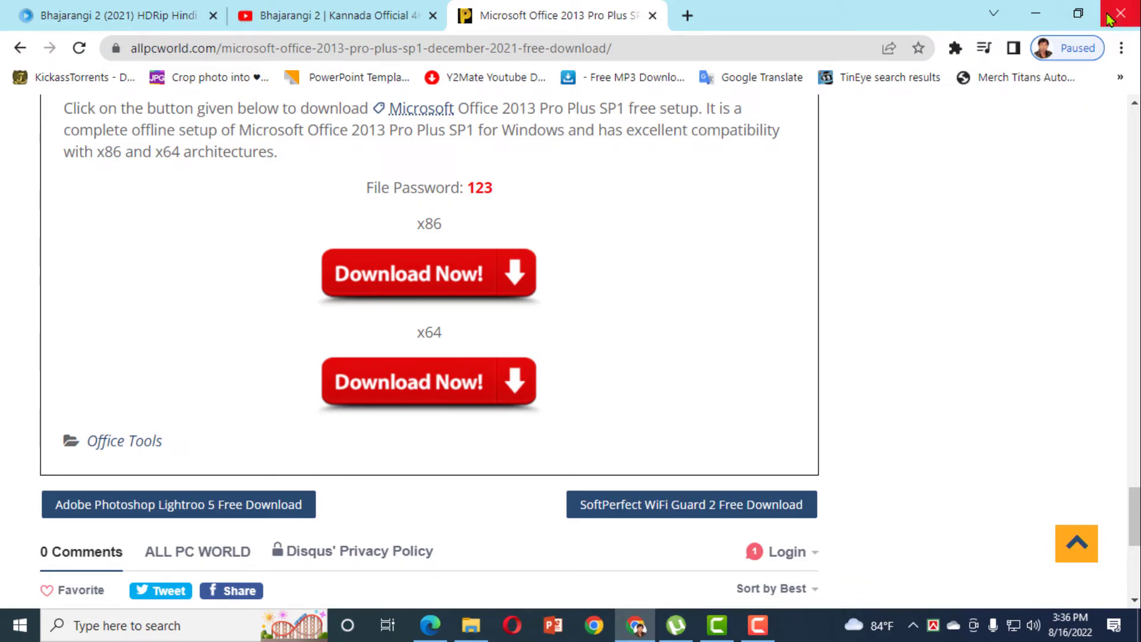
# - Minimize Chrome, view the Program Files folder on Local Disk (C:), and close File Explorer
pyautogui.click(1044, 12)
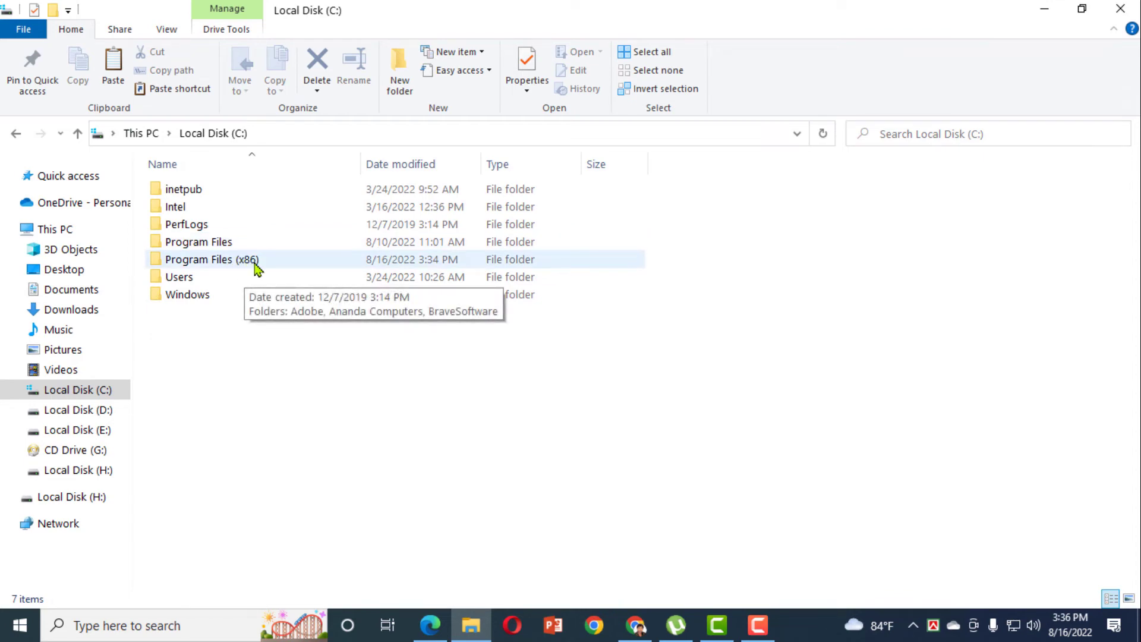
pyautogui.doubleClick(225, 243)
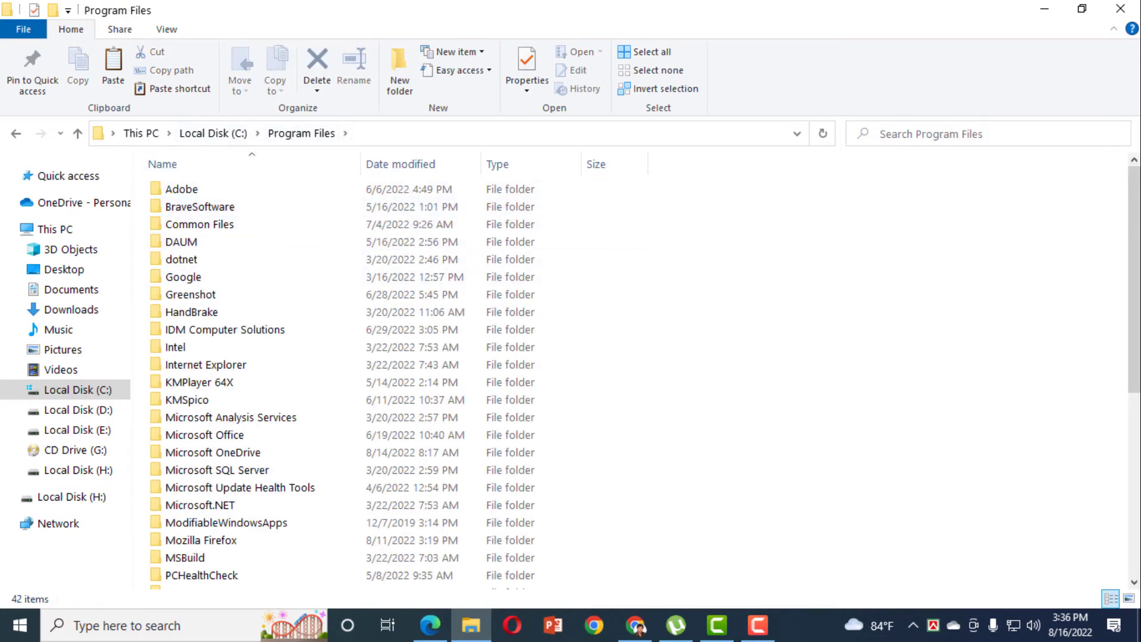
pyautogui.click(1120, 8)
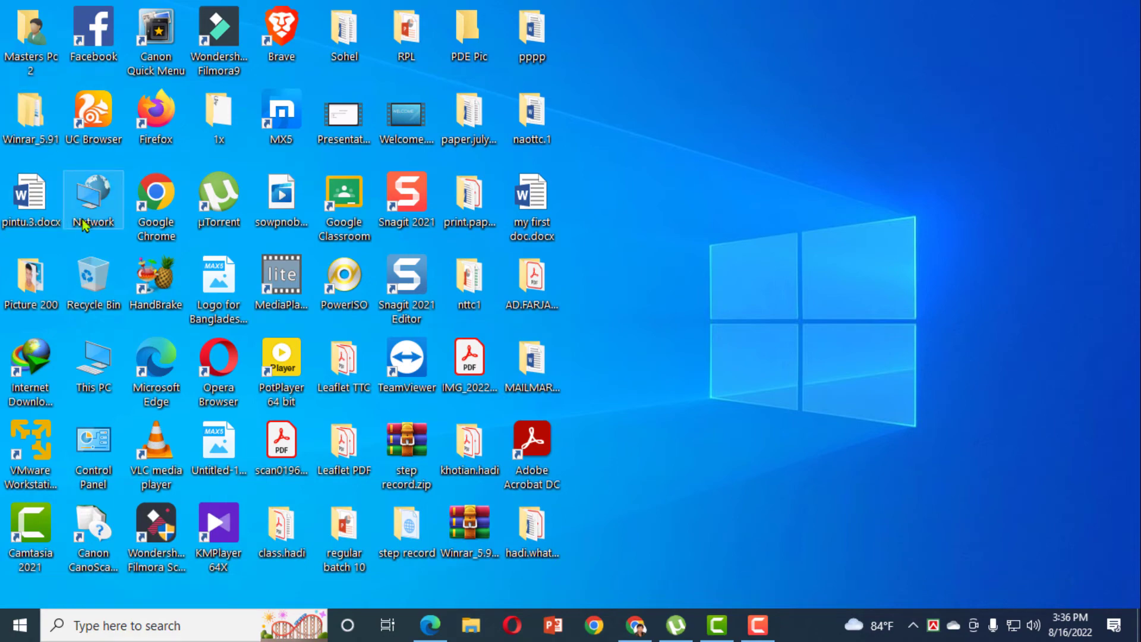
# - Open Local Disk (D:) through This PC and locate the Avro Keyboard setup file
pyautogui.doubleClick(77, 355)
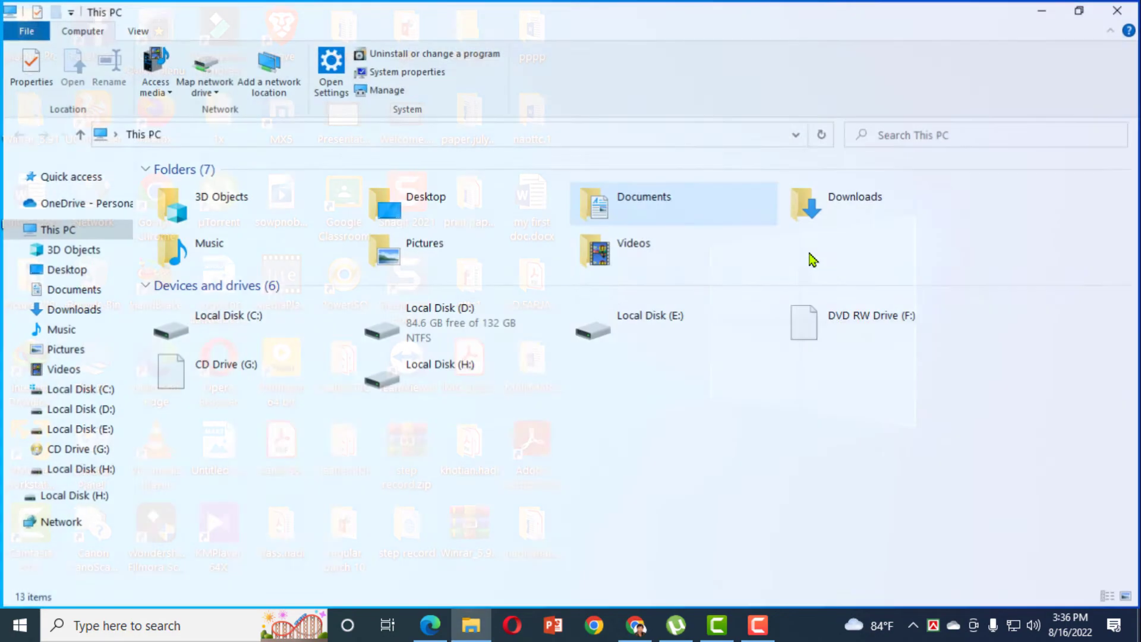
pyautogui.doubleClick(440, 332)
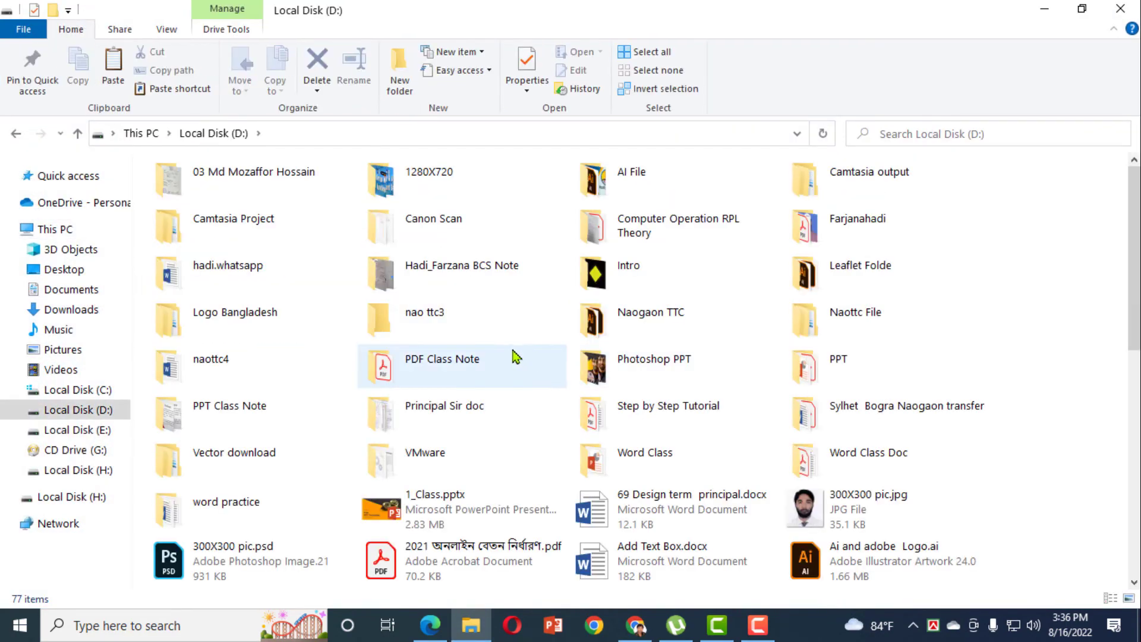
pyautogui.scroll(-10, 542, 381)
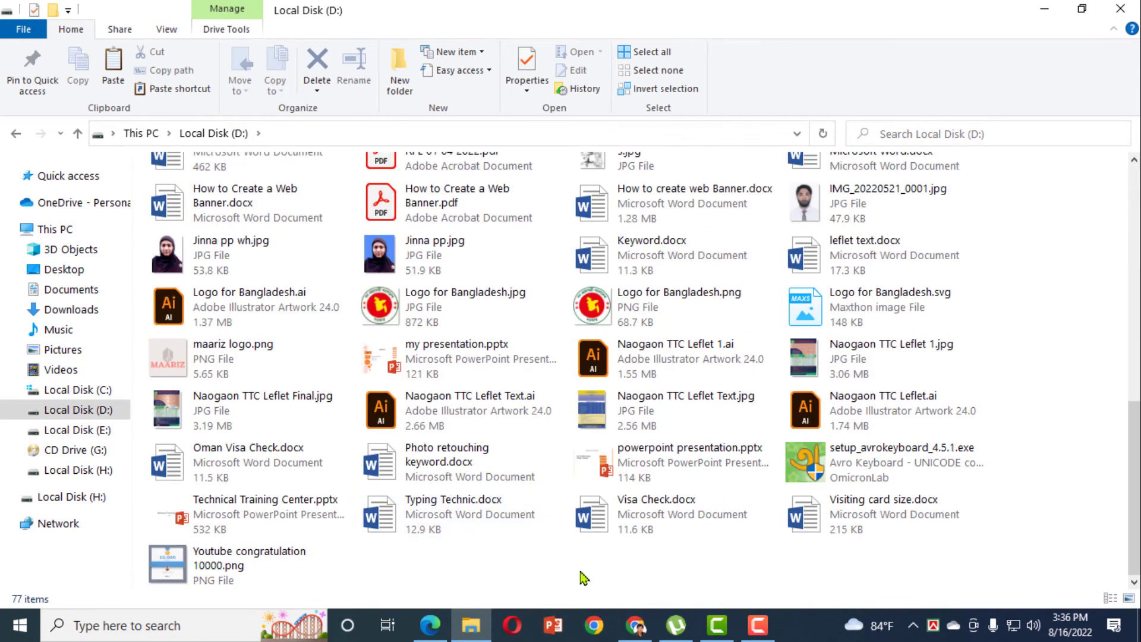
# - Run setup_avrokeyboard_4.5.1.exe, continue past the welcome page, and accept the license agreement
pyautogui.doubleClick(867, 464)
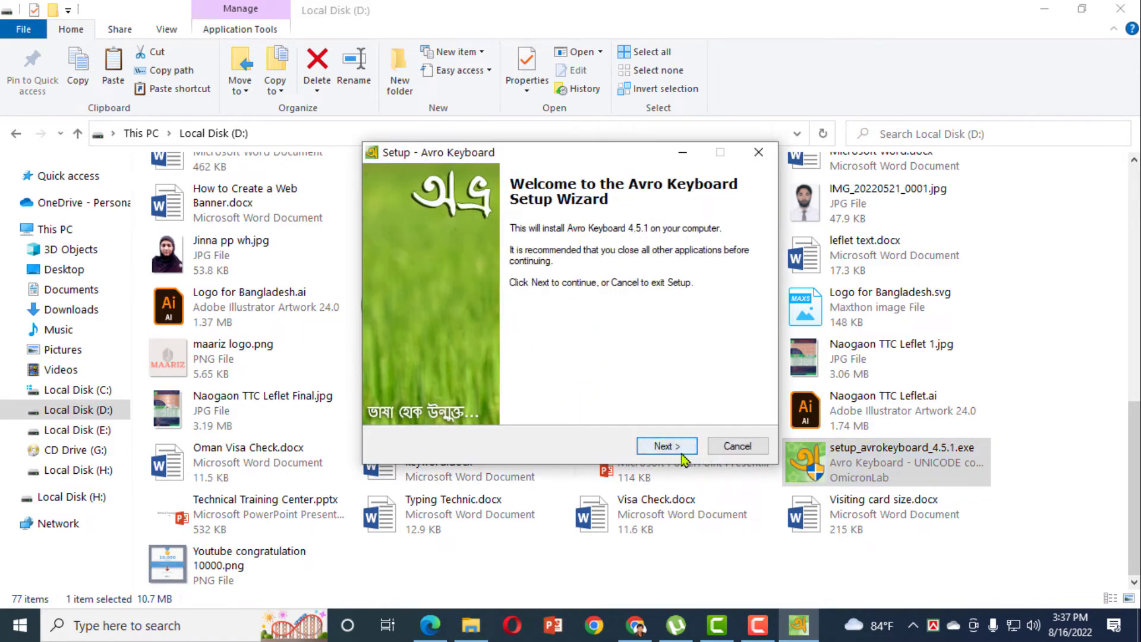
pyautogui.click(666, 446)
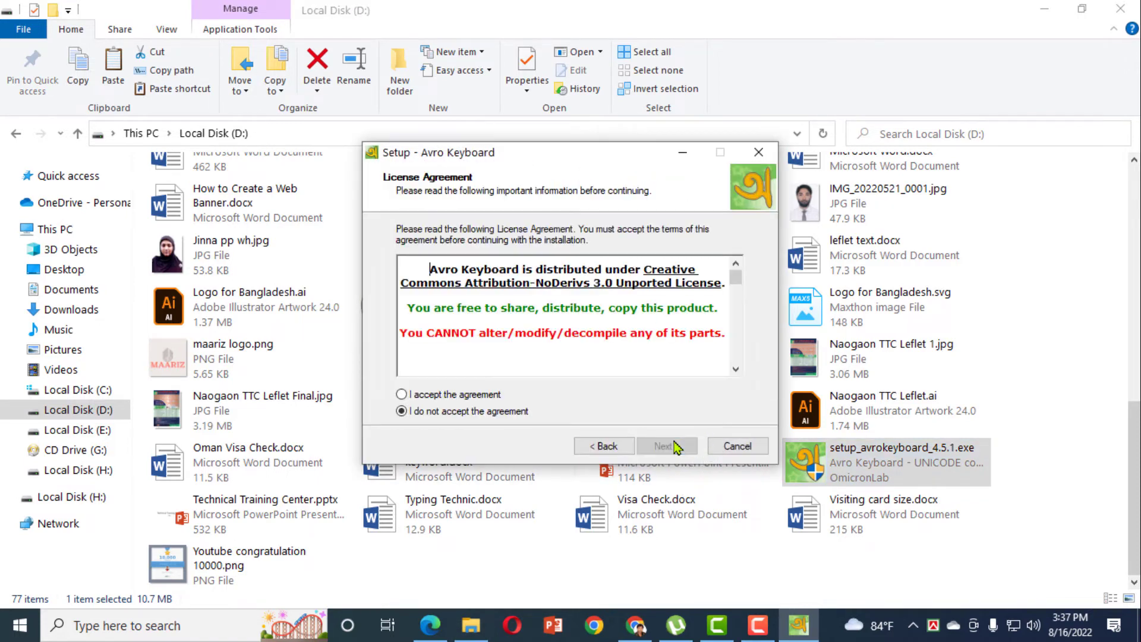
pyautogui.click(431, 396)
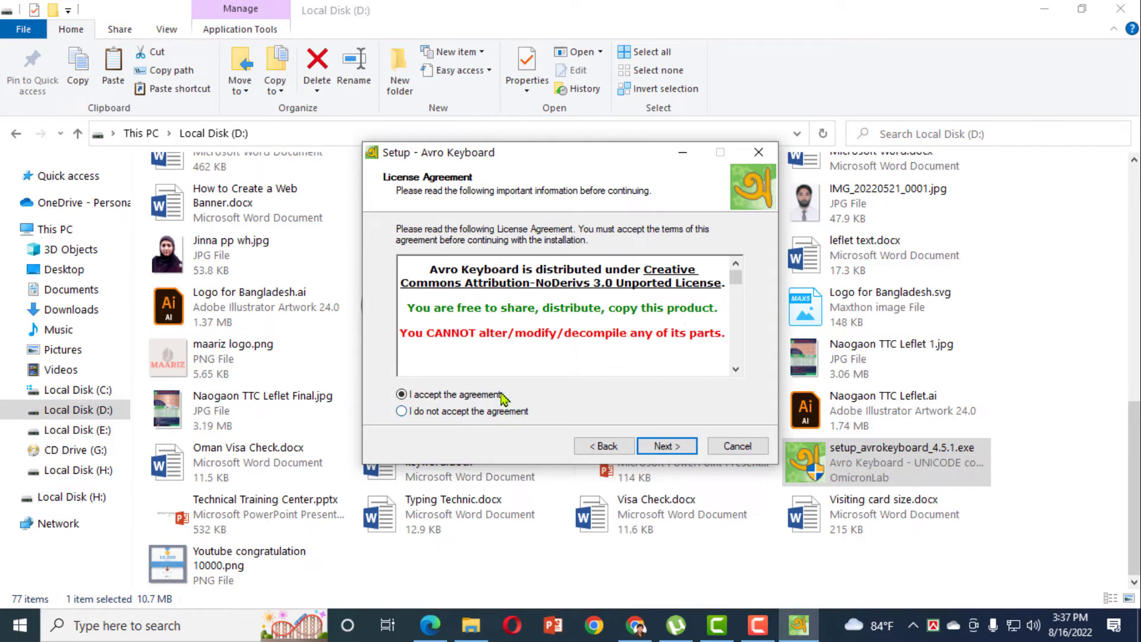
# - Install Avro Keyboard with the Avro Keyboard Start Menu folder and the Bangla (Bangladesh) input language for Bangla mode
pyautogui.click(667, 447)
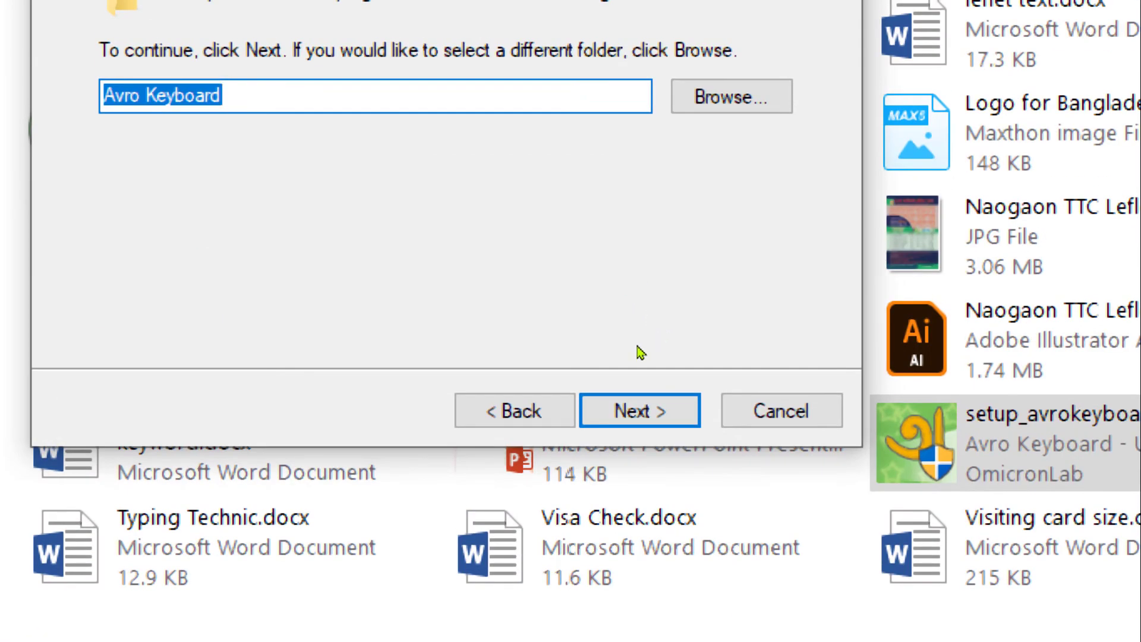
pyautogui.press('super+minus')
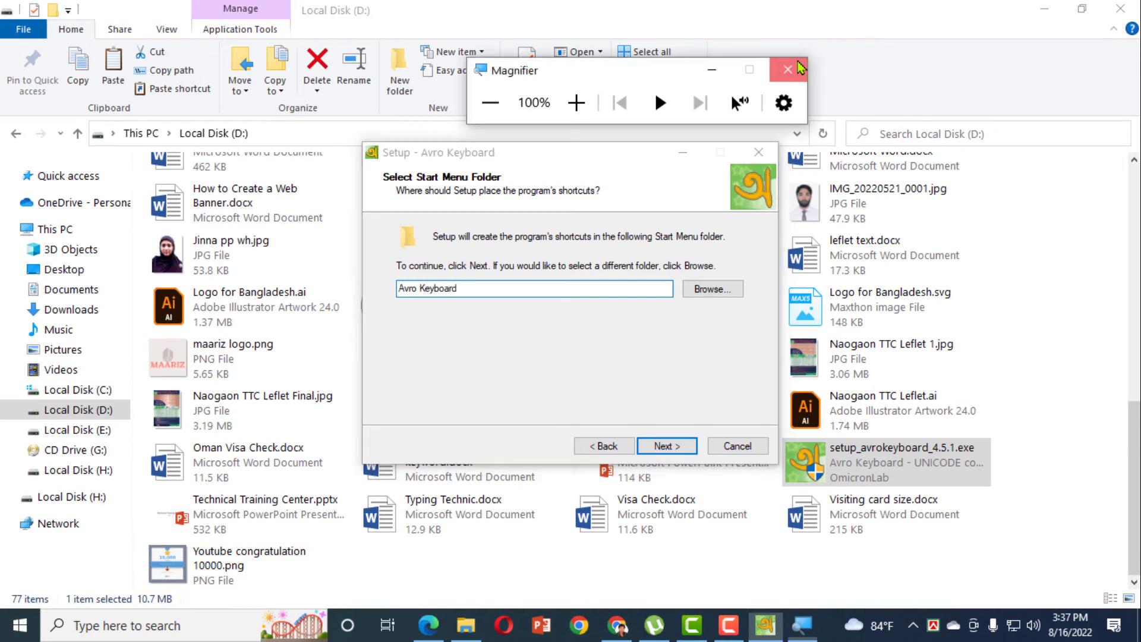
pyautogui.click(787, 70)
pyautogui.click(666, 445)
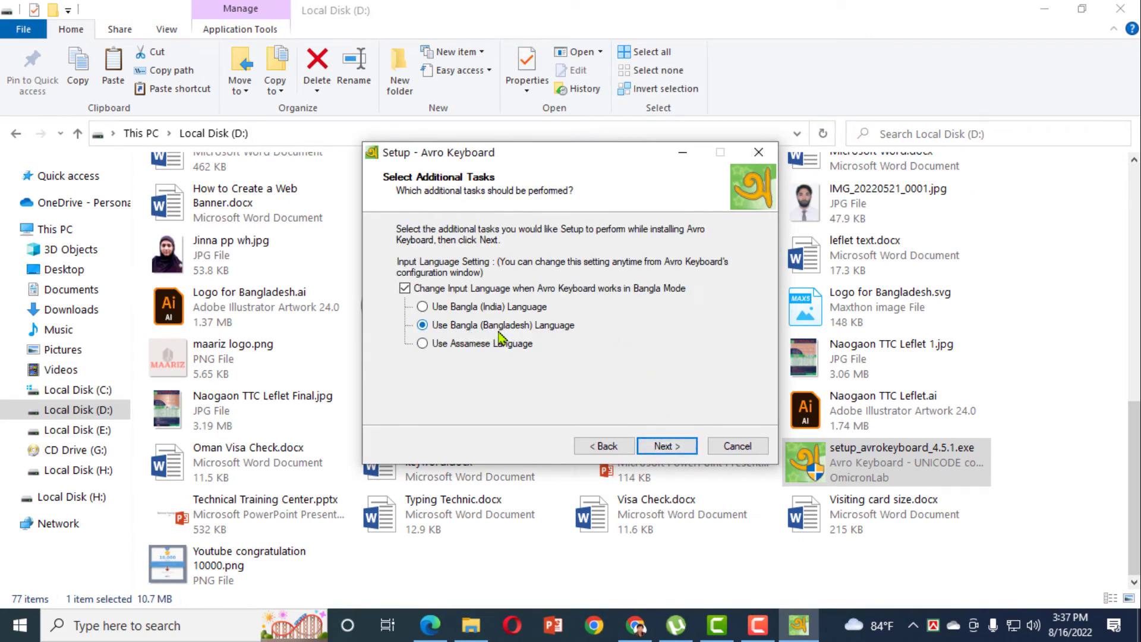
pyautogui.click(675, 452)
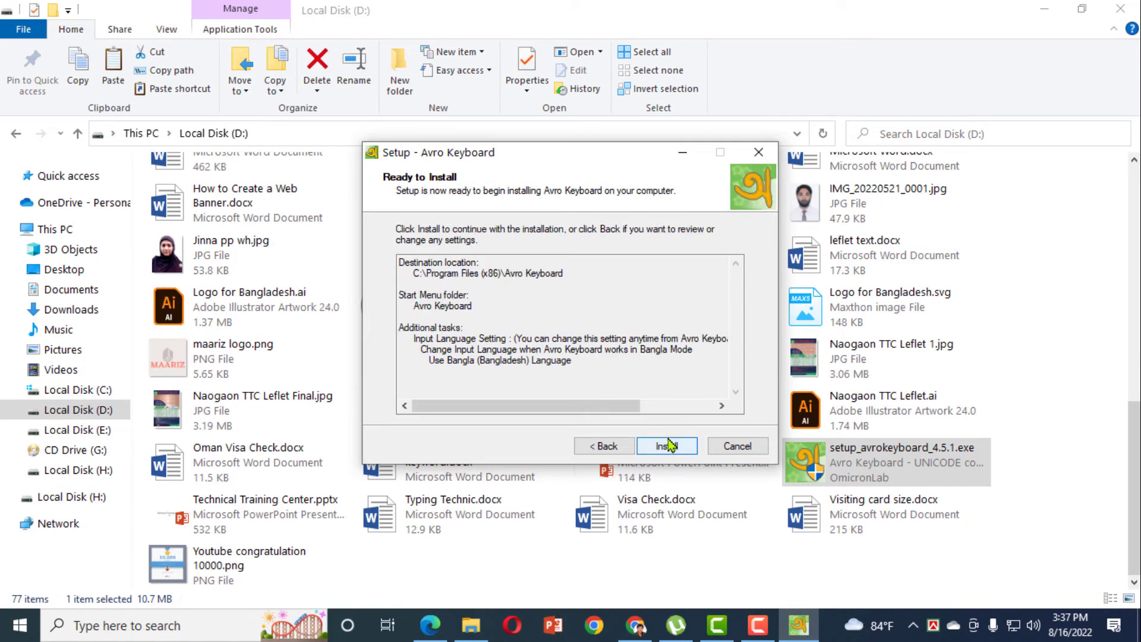
pyautogui.click(666, 446)
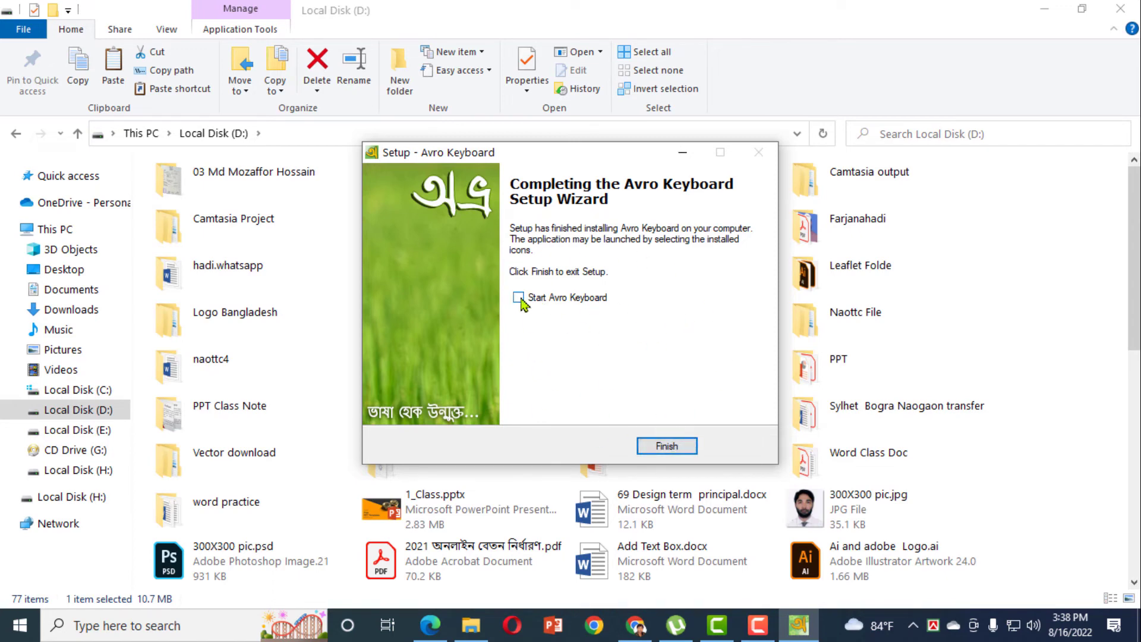
# - Finish the setup wizard with Avro Keyboard launched, and close the Local Disk (D:) window
pyautogui.click(666, 449)
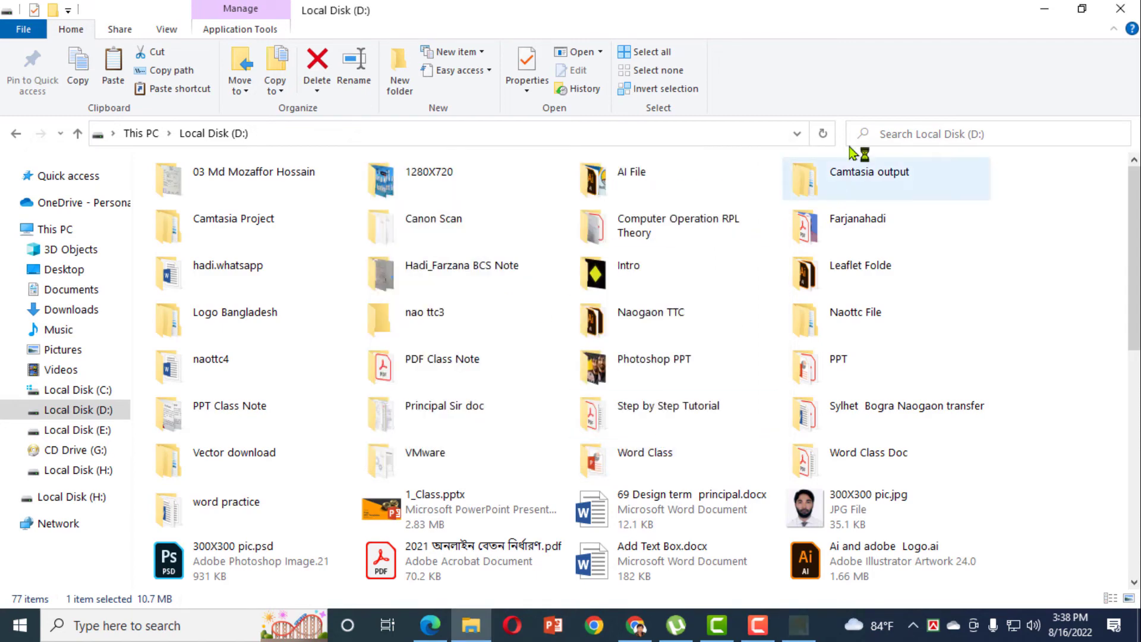
pyautogui.click(1082, 9)
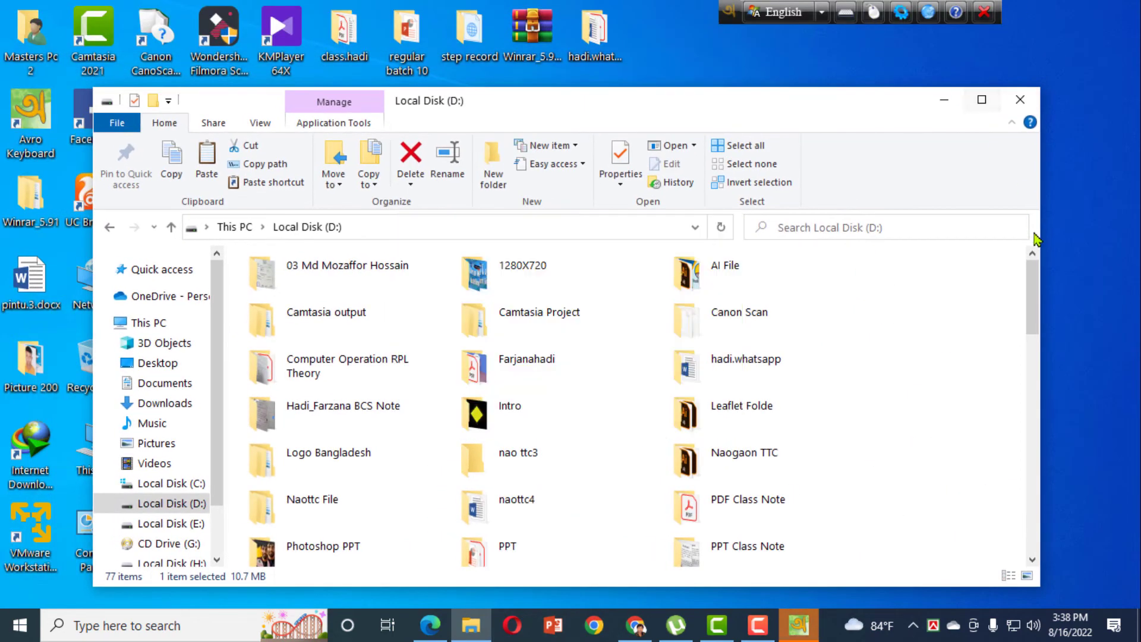
pyautogui.click(1020, 99)
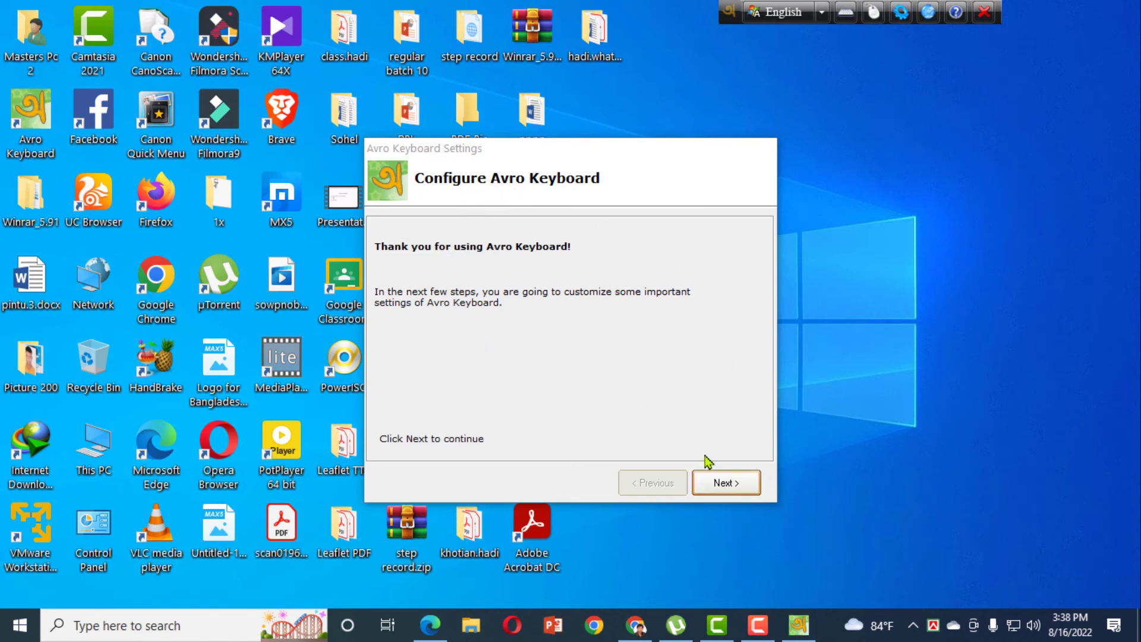
# - Complete the Avro Keyboard configuration with F12 as the mode switch, English (United States) for English typing, and English to Bangla Phonetic typing
pyautogui.click(733, 483)
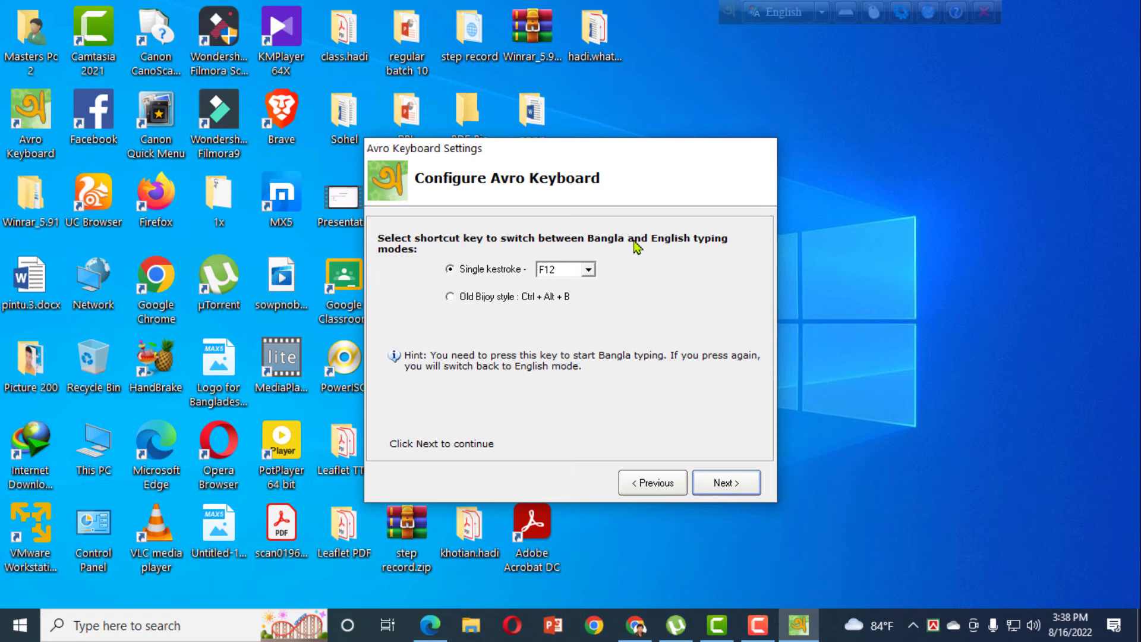
pyautogui.click(724, 485)
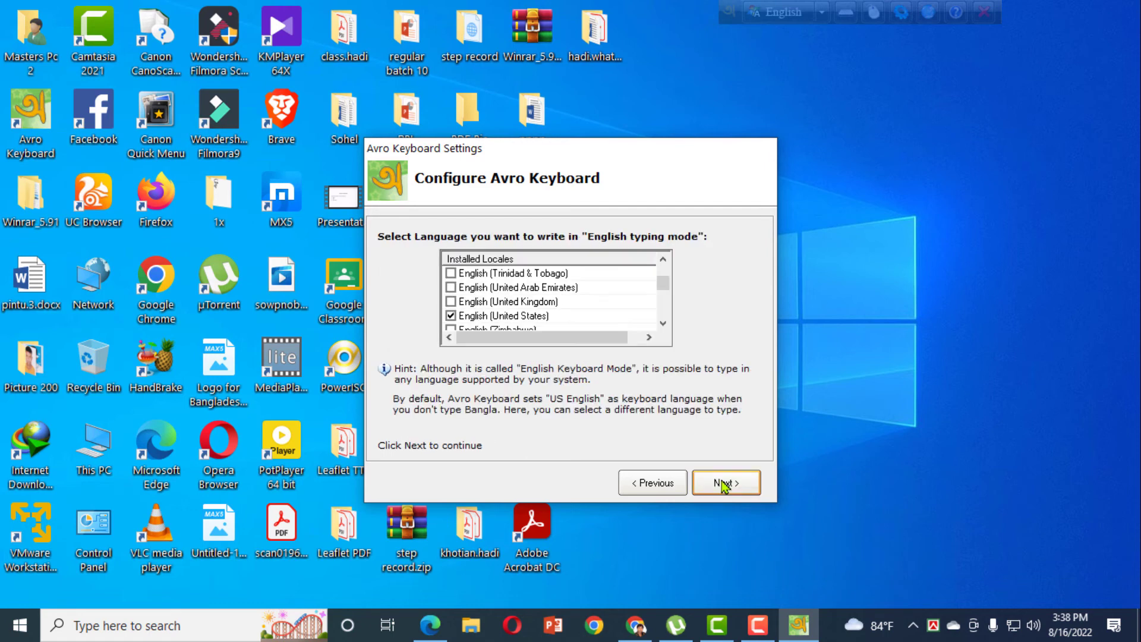
pyautogui.click(730, 484)
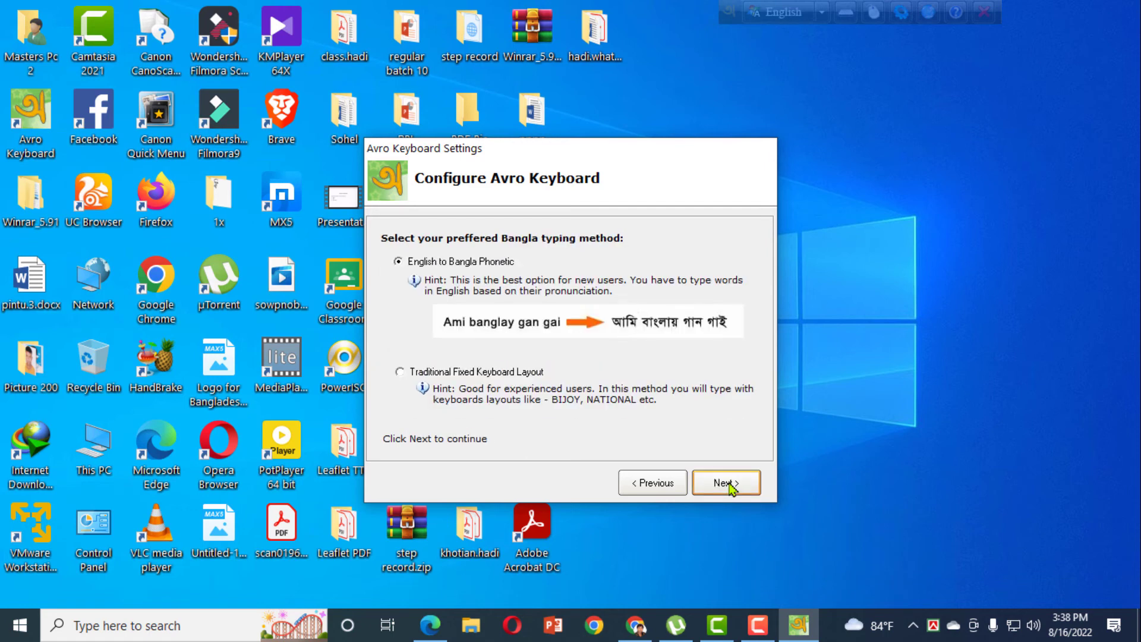
pyautogui.click(733, 481)
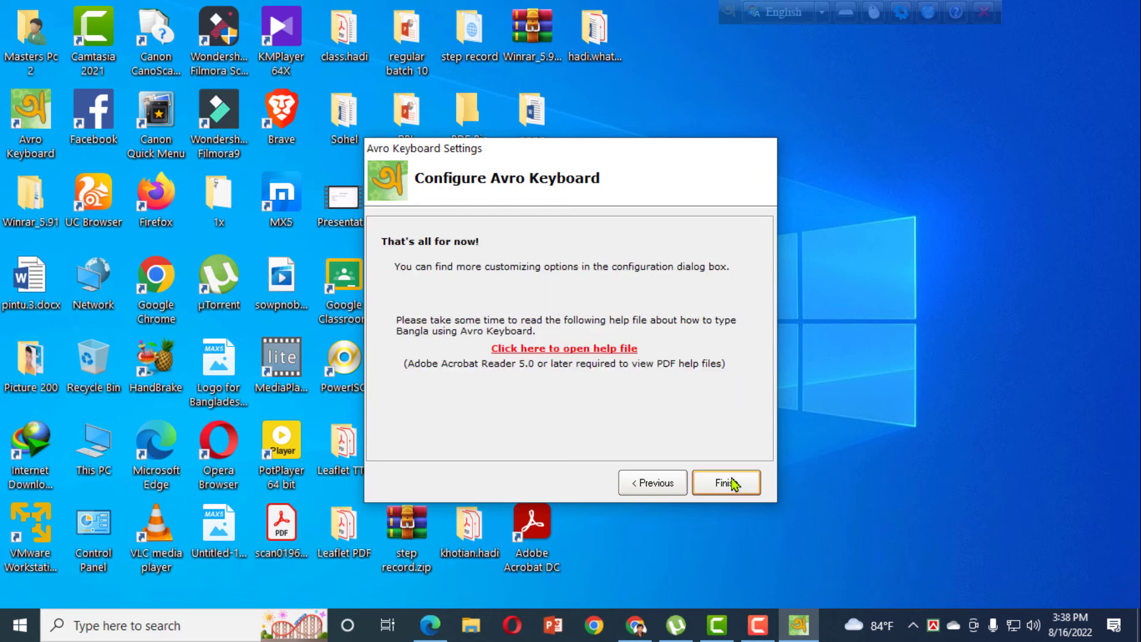
pyautogui.click(734, 482)
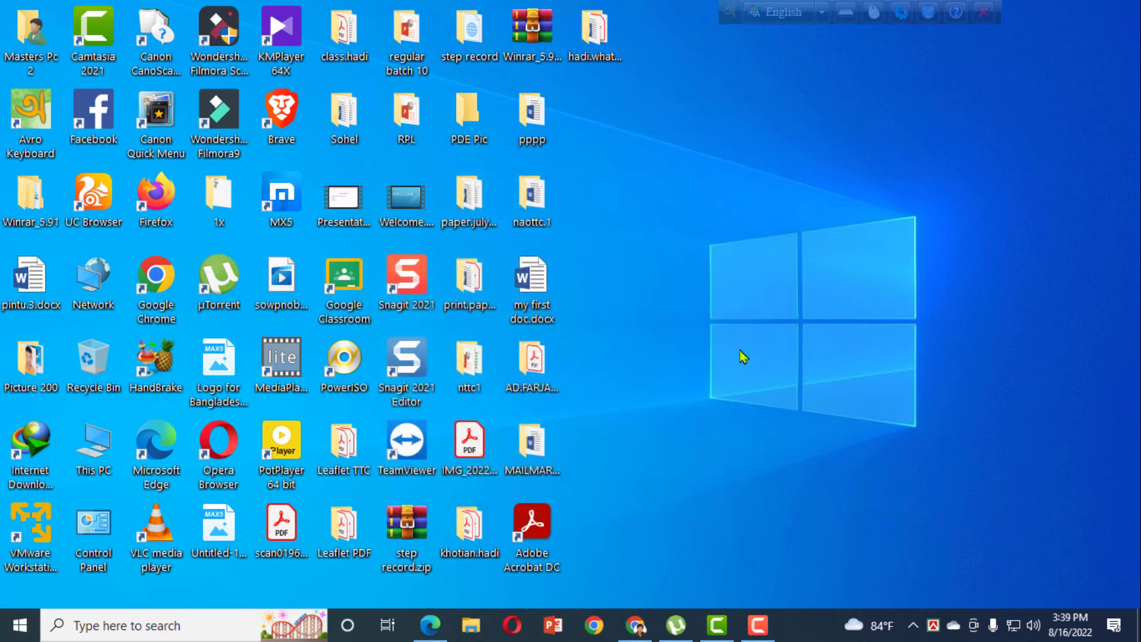